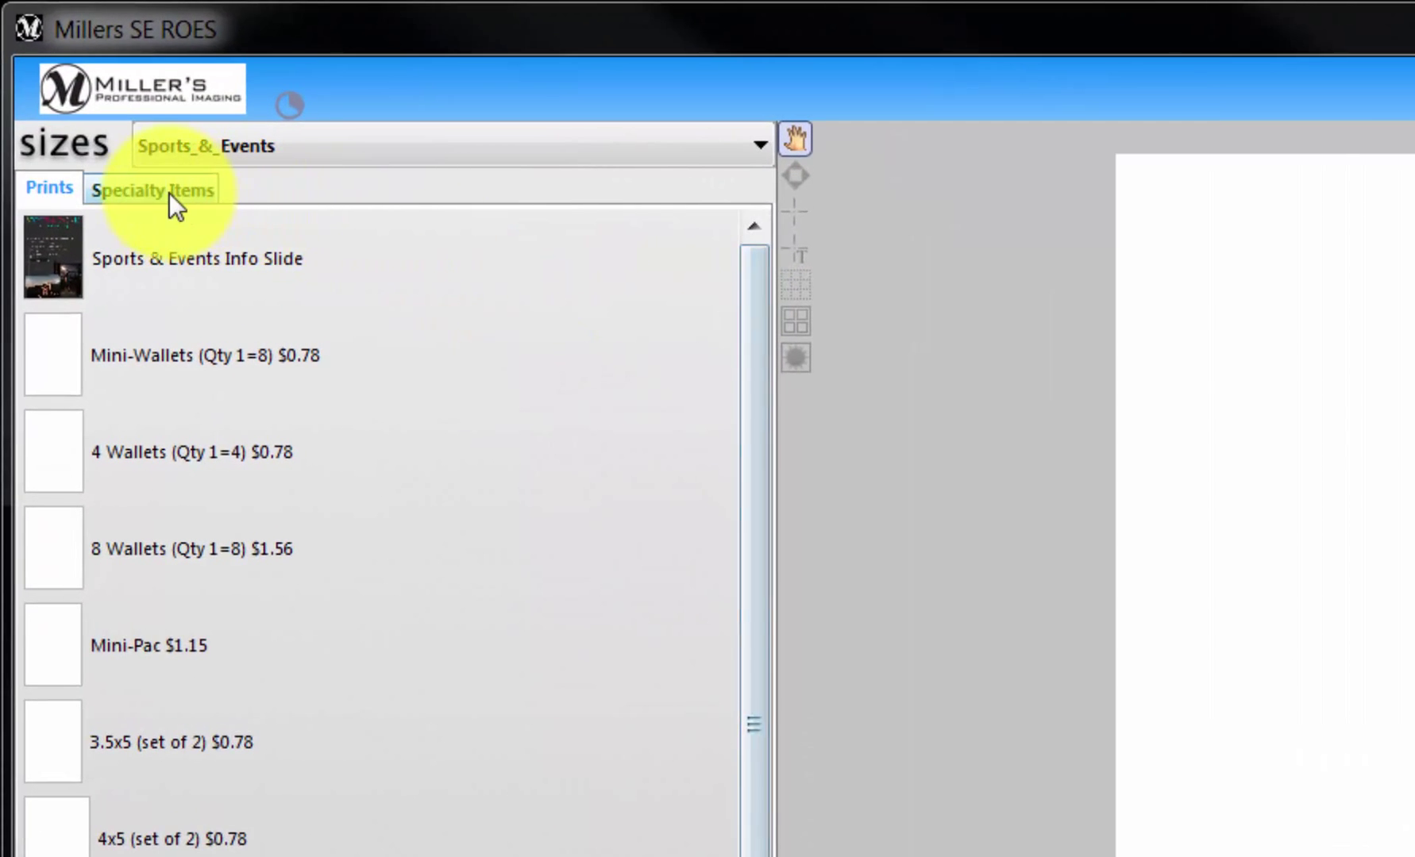
List the Baseball items under Specialty Items in the Classic Collection.
click(166, 193)
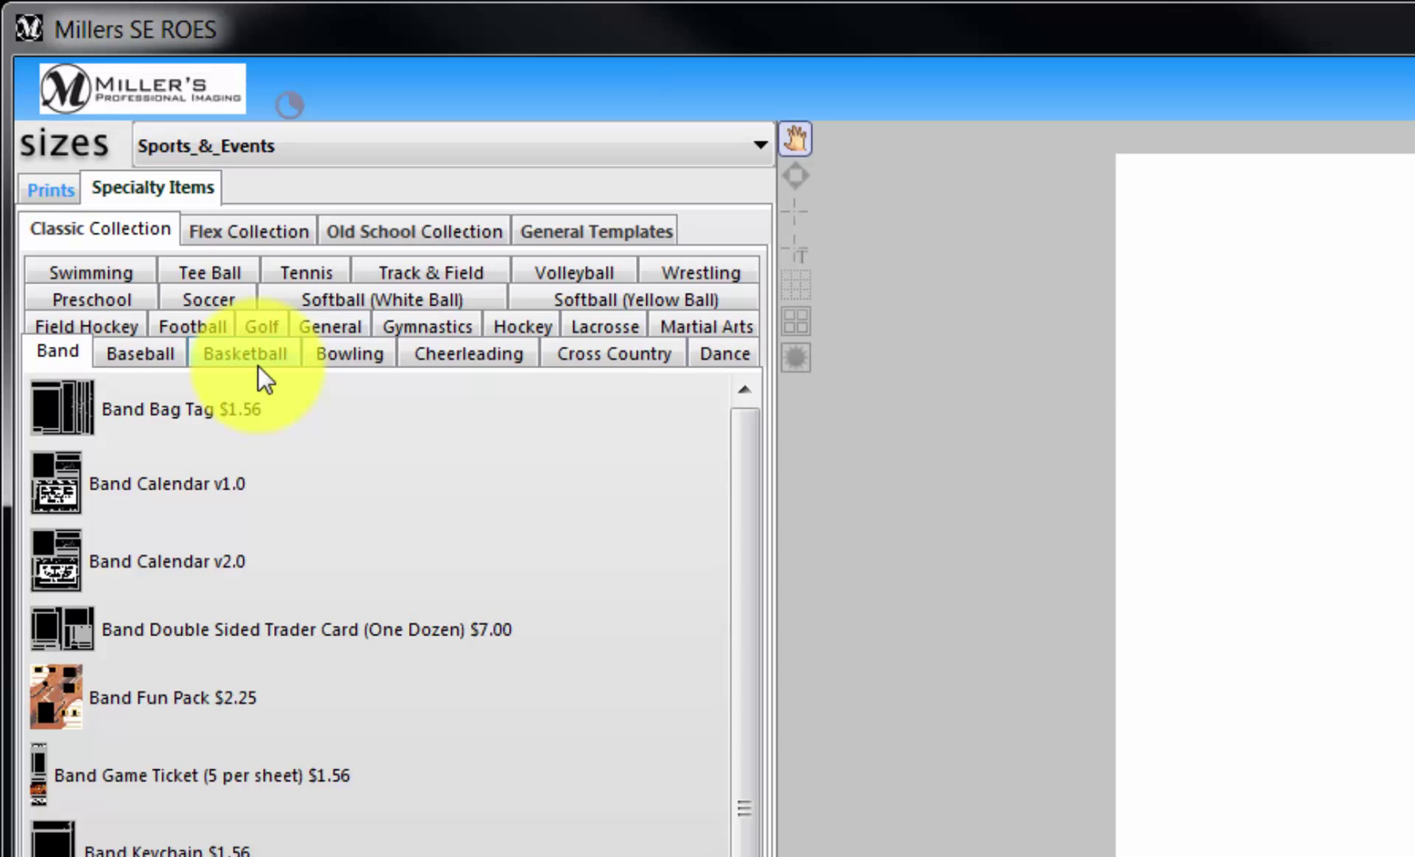
click(127, 226)
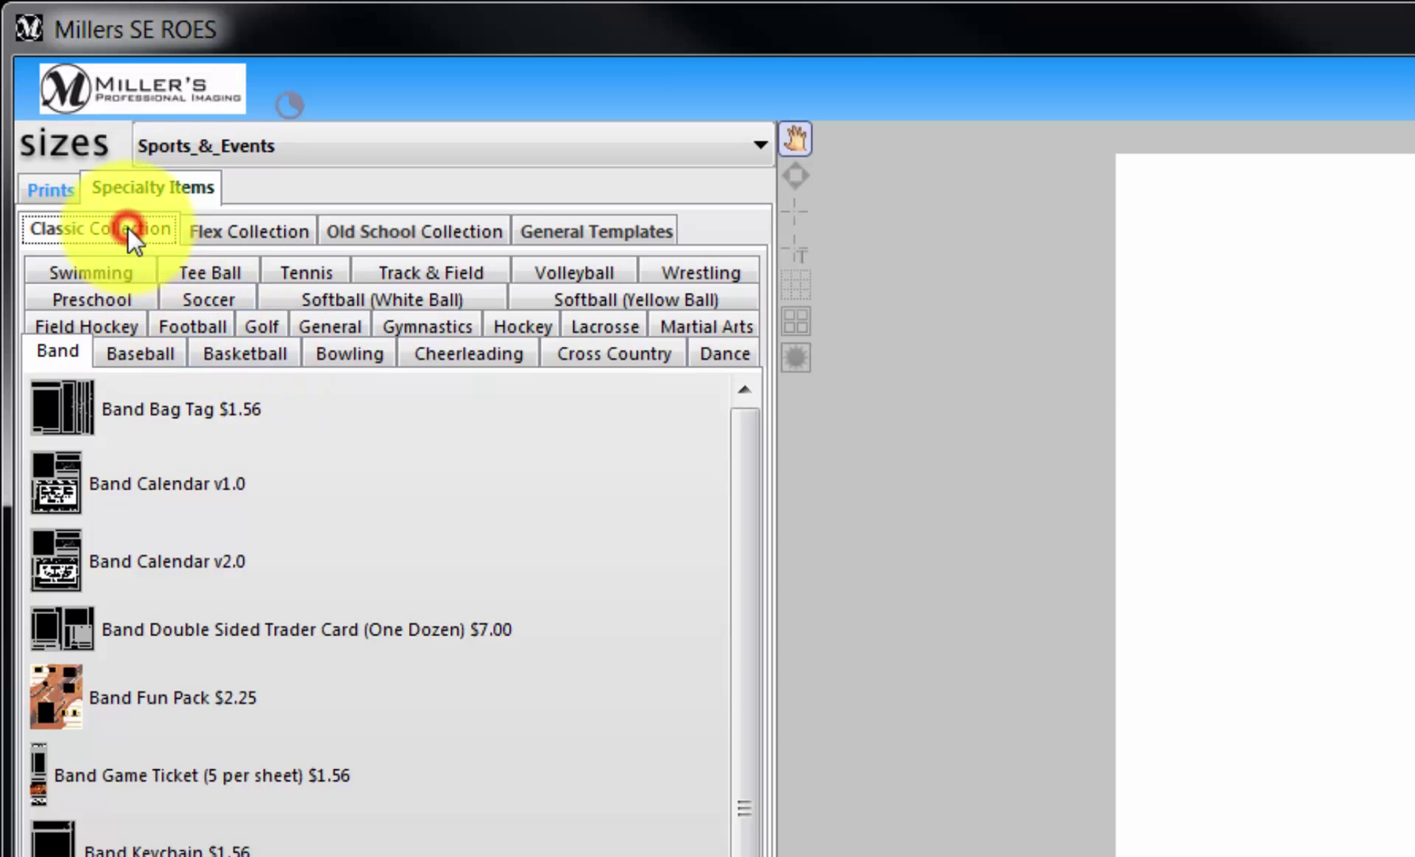
click(102, 257)
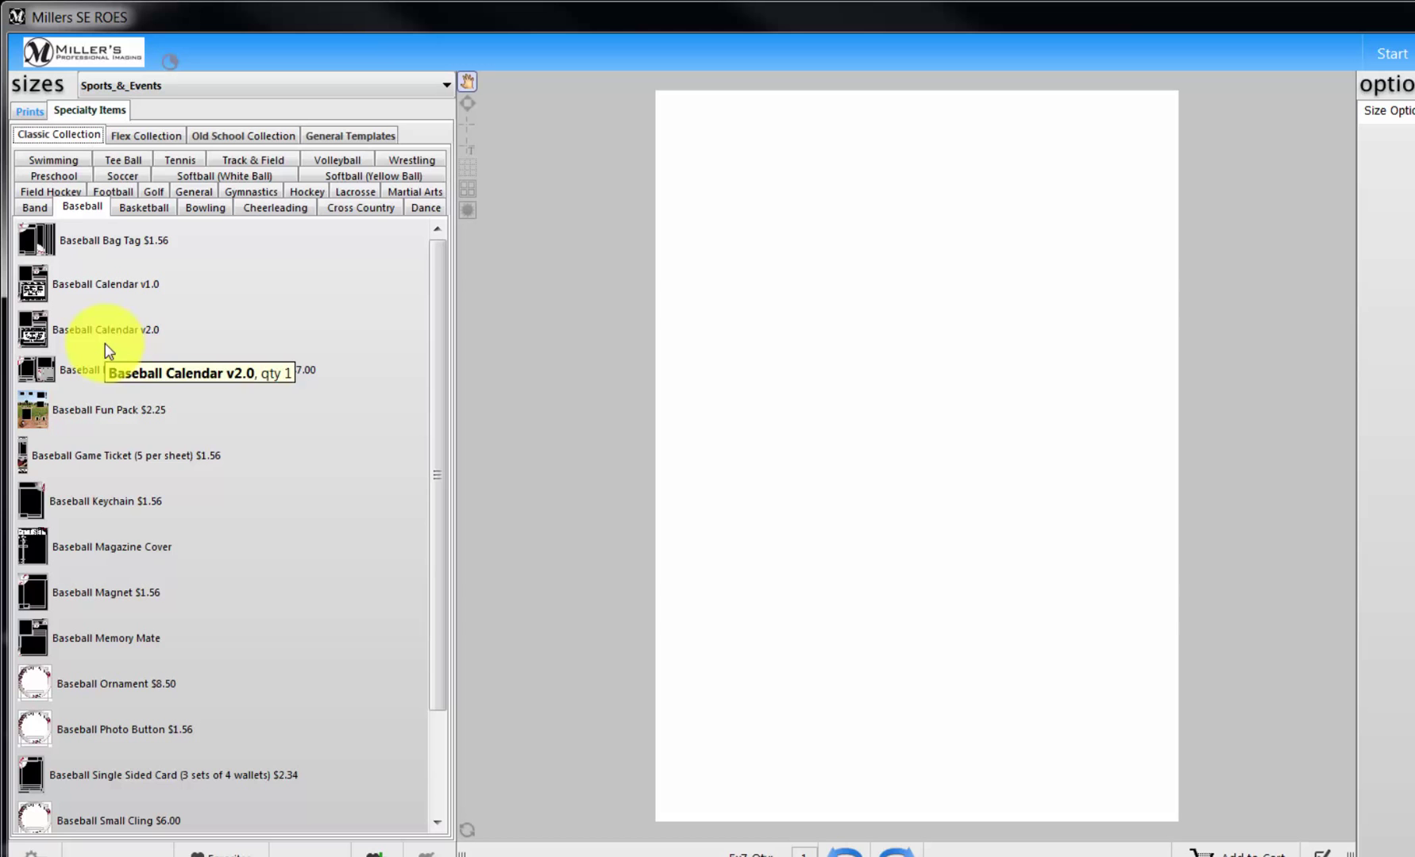
Load the Baseball Magazine Cover with Baseball 01.jpg, enlarged and shifted lower.
click(58, 546)
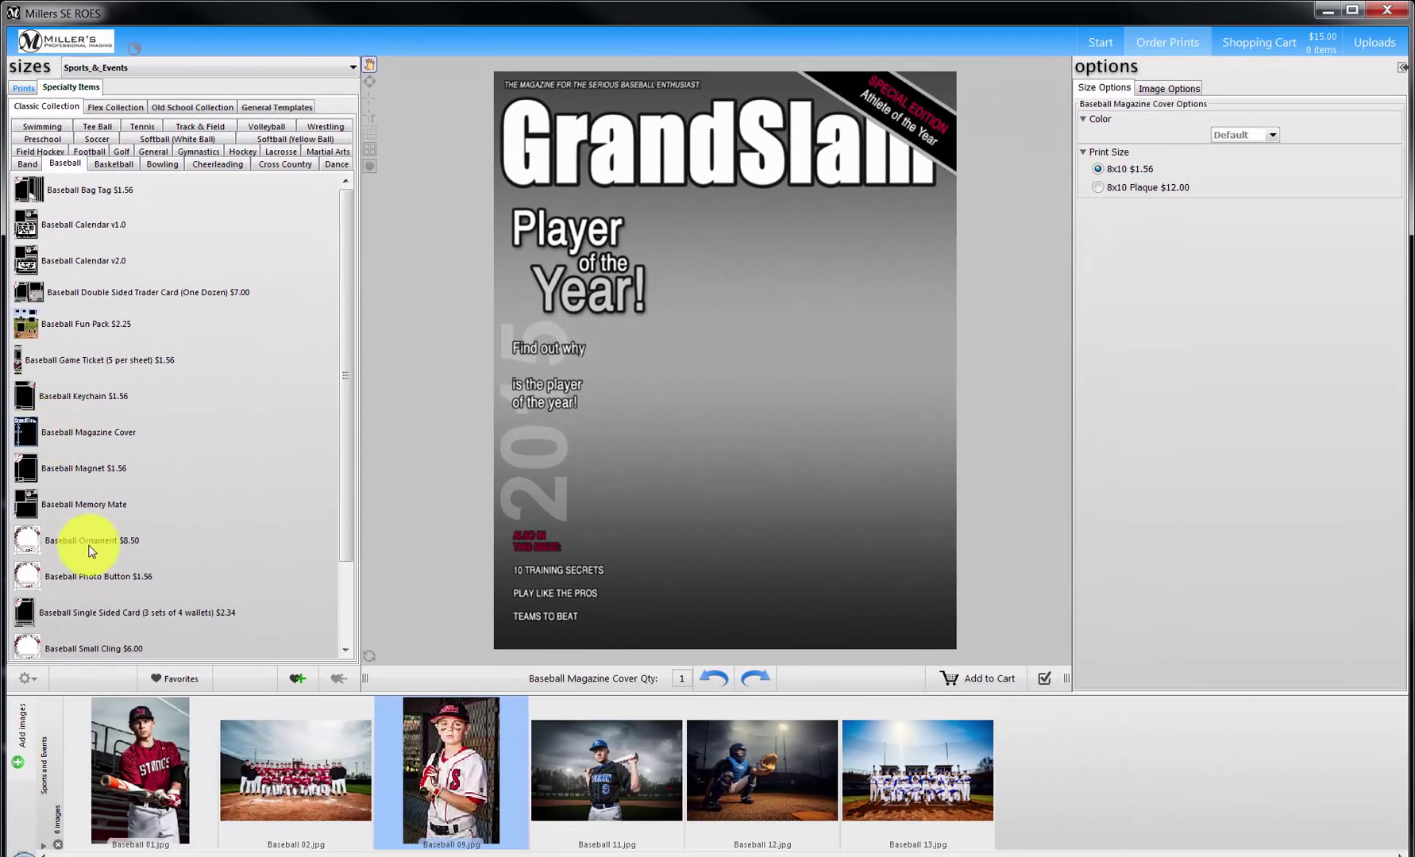
drag(150, 735, 727, 382)
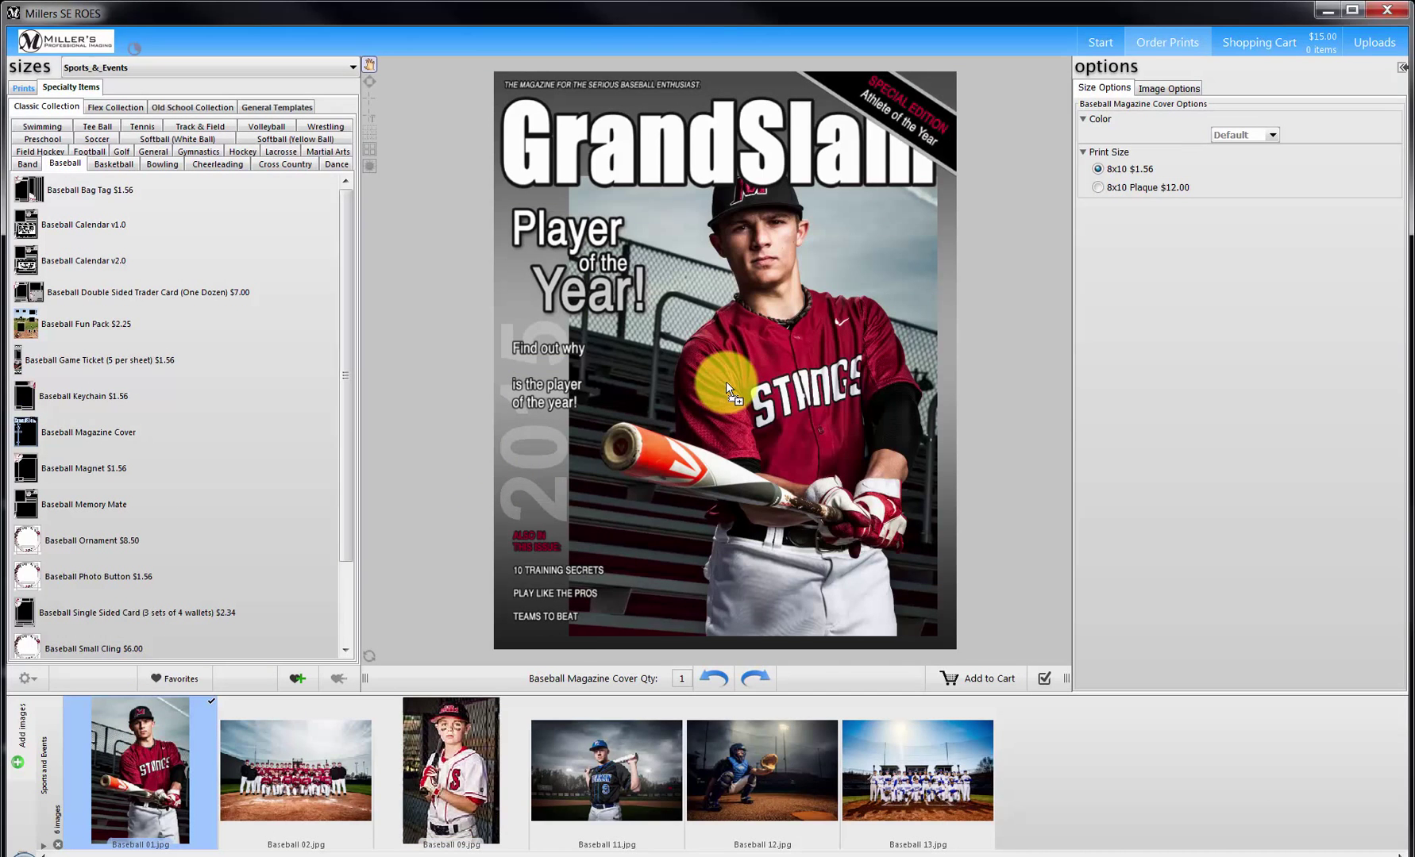
click(727, 381)
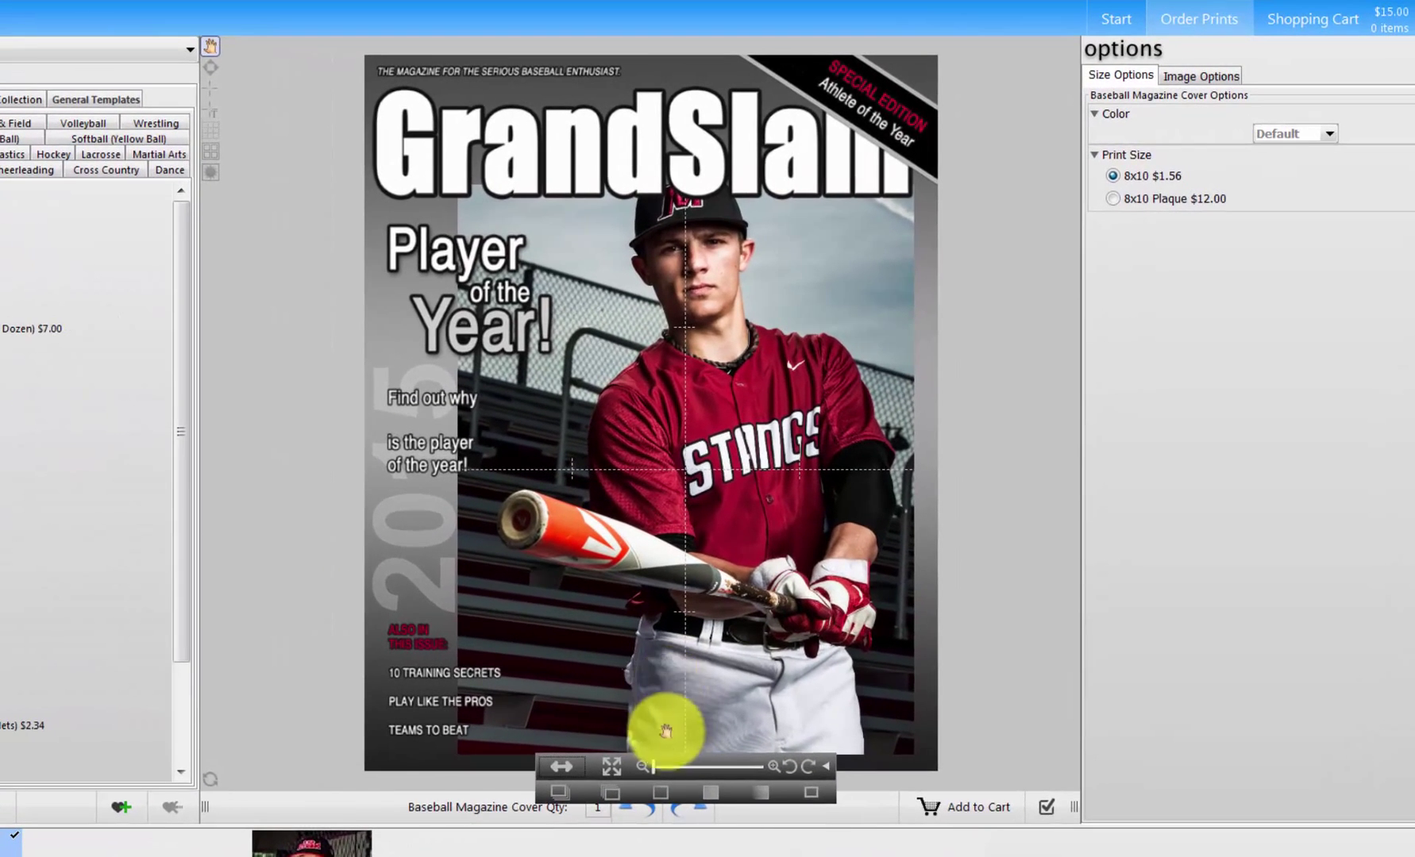
drag(653, 765, 676, 765)
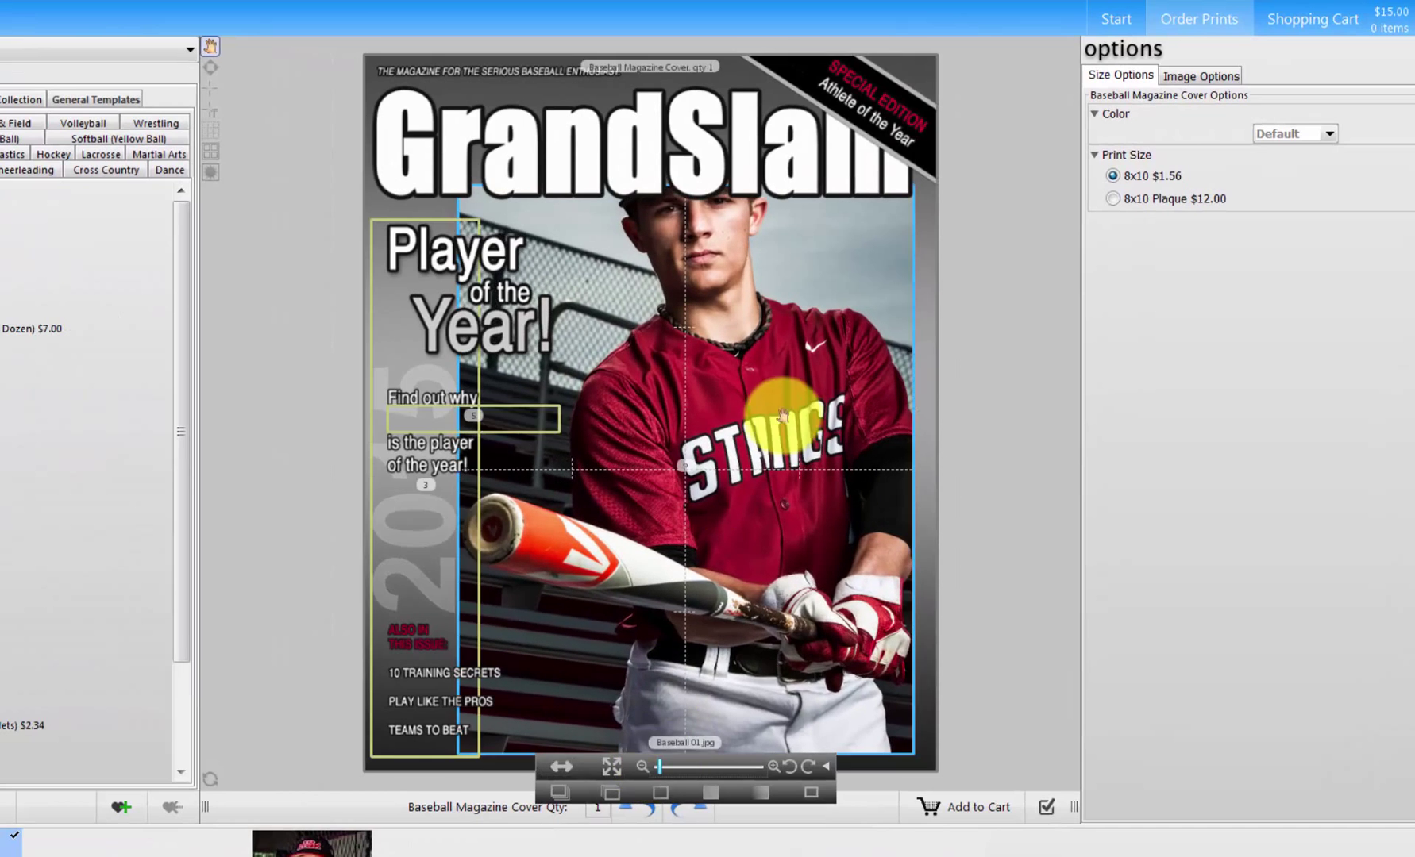
drag(852, 403, 724, 488)
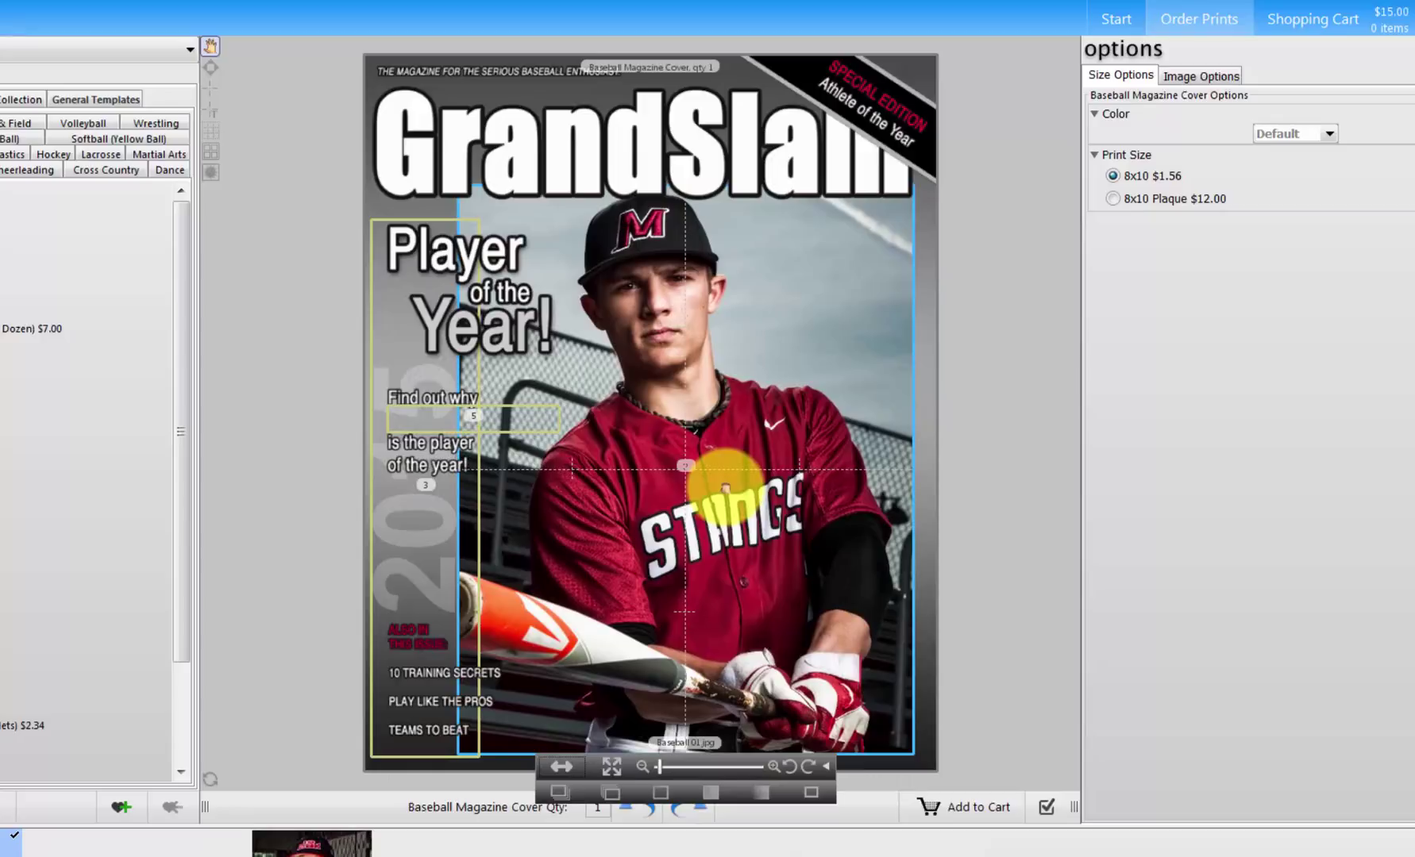
click(442, 415)
text(John)
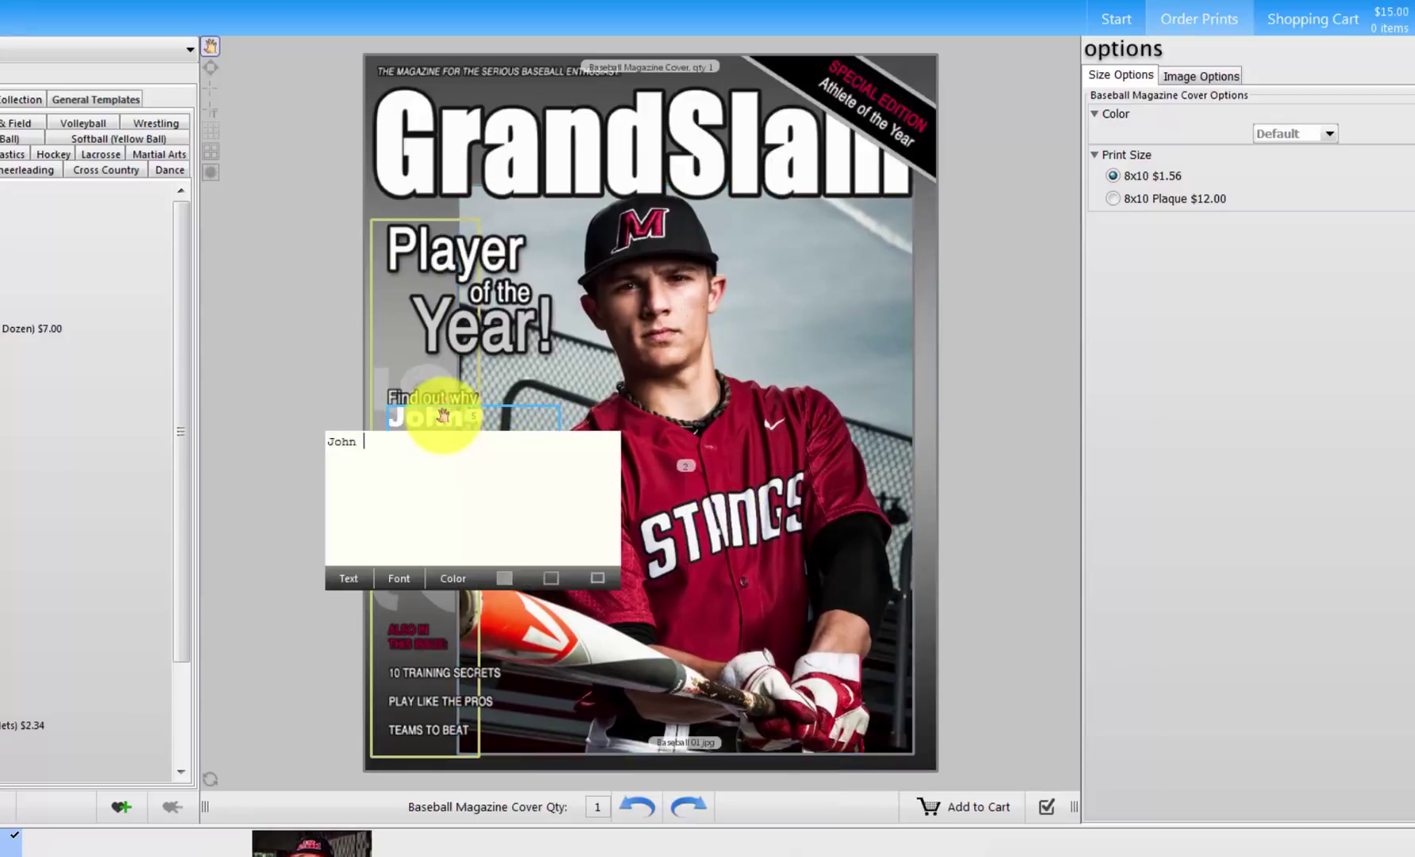
text(Turner)
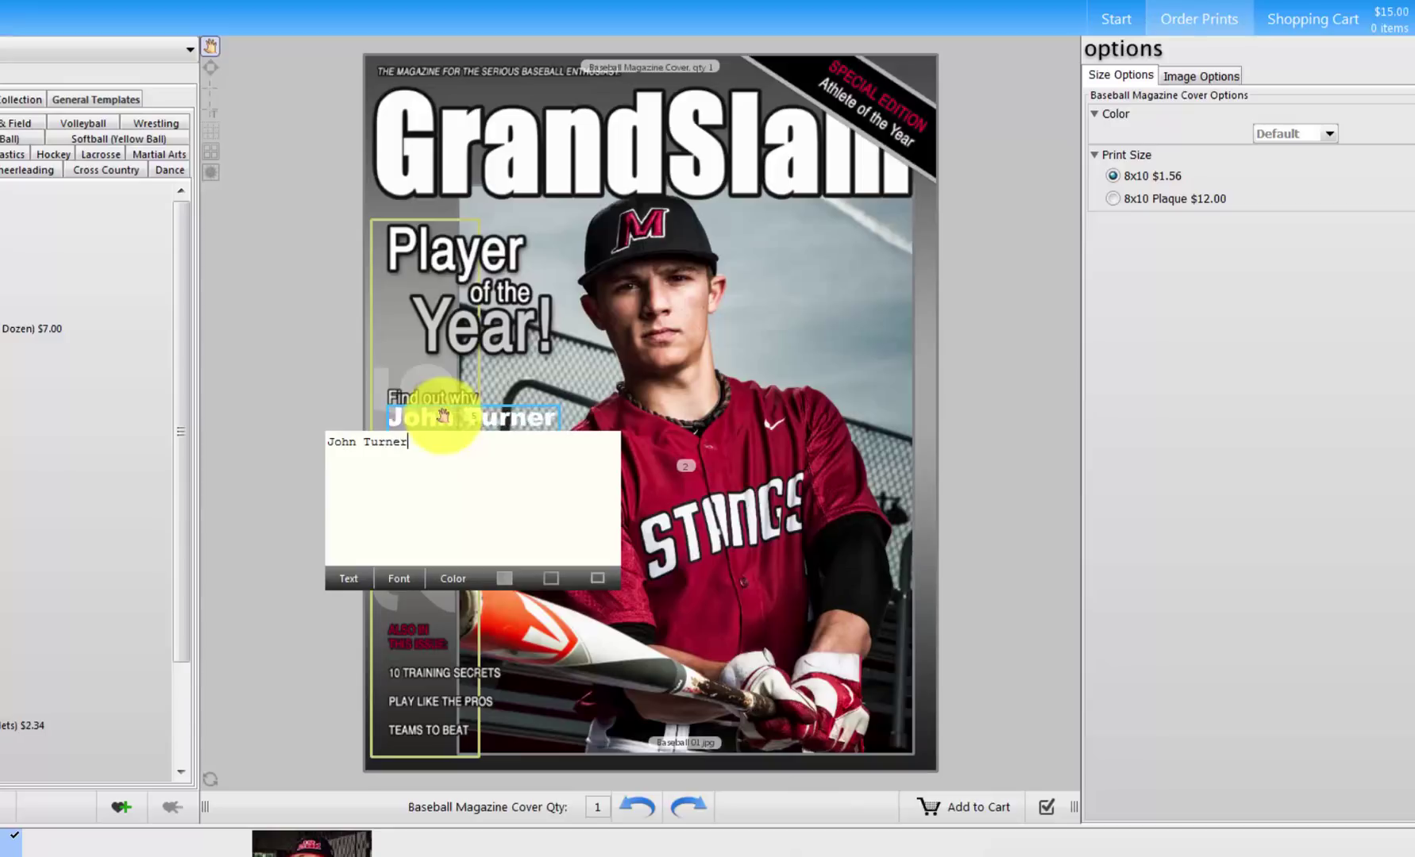
click(339, 410)
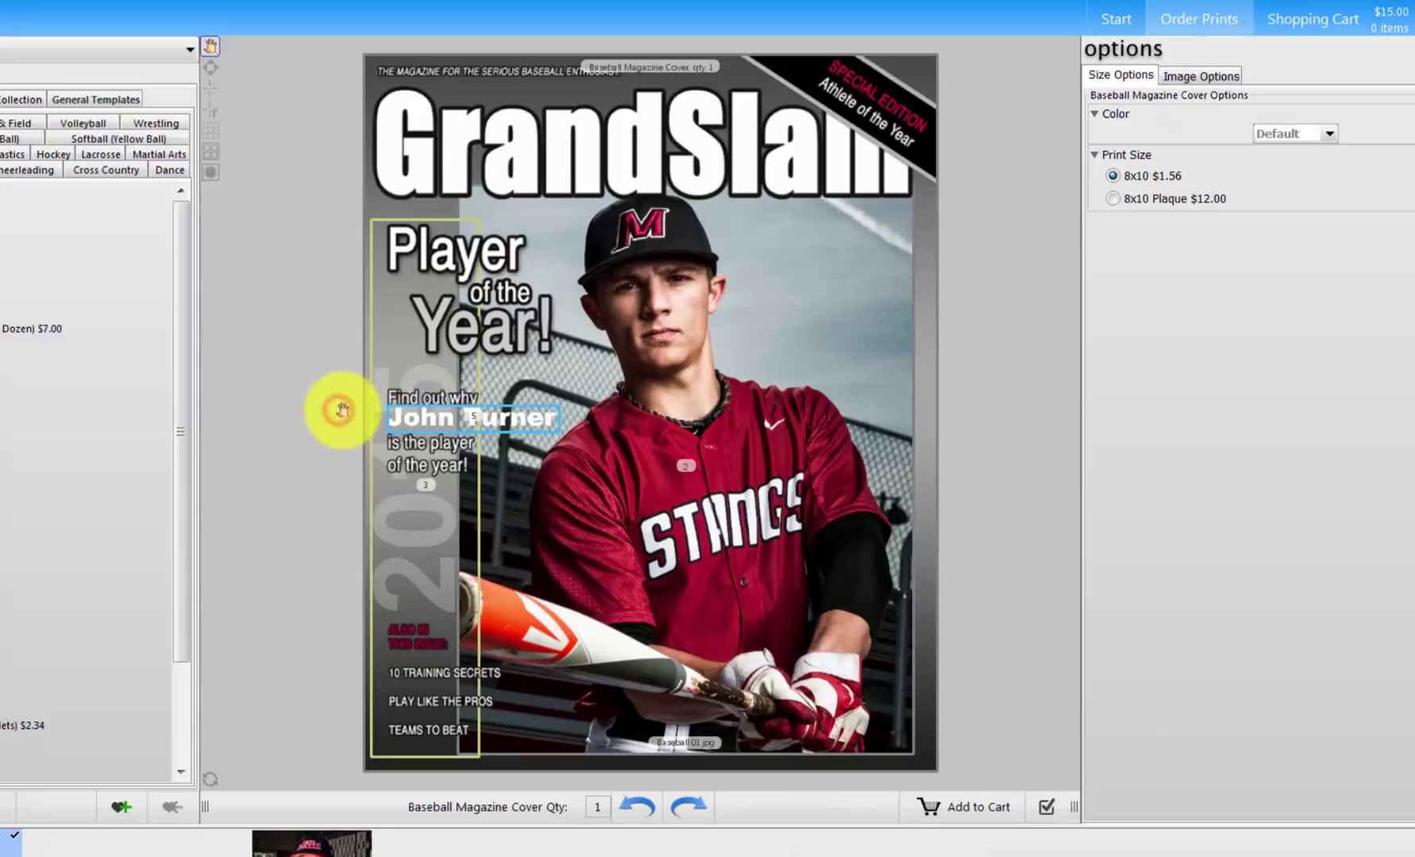
Set the cover colour to Black and add the cover to the cart at the checked quantity.
click(1105, 77)
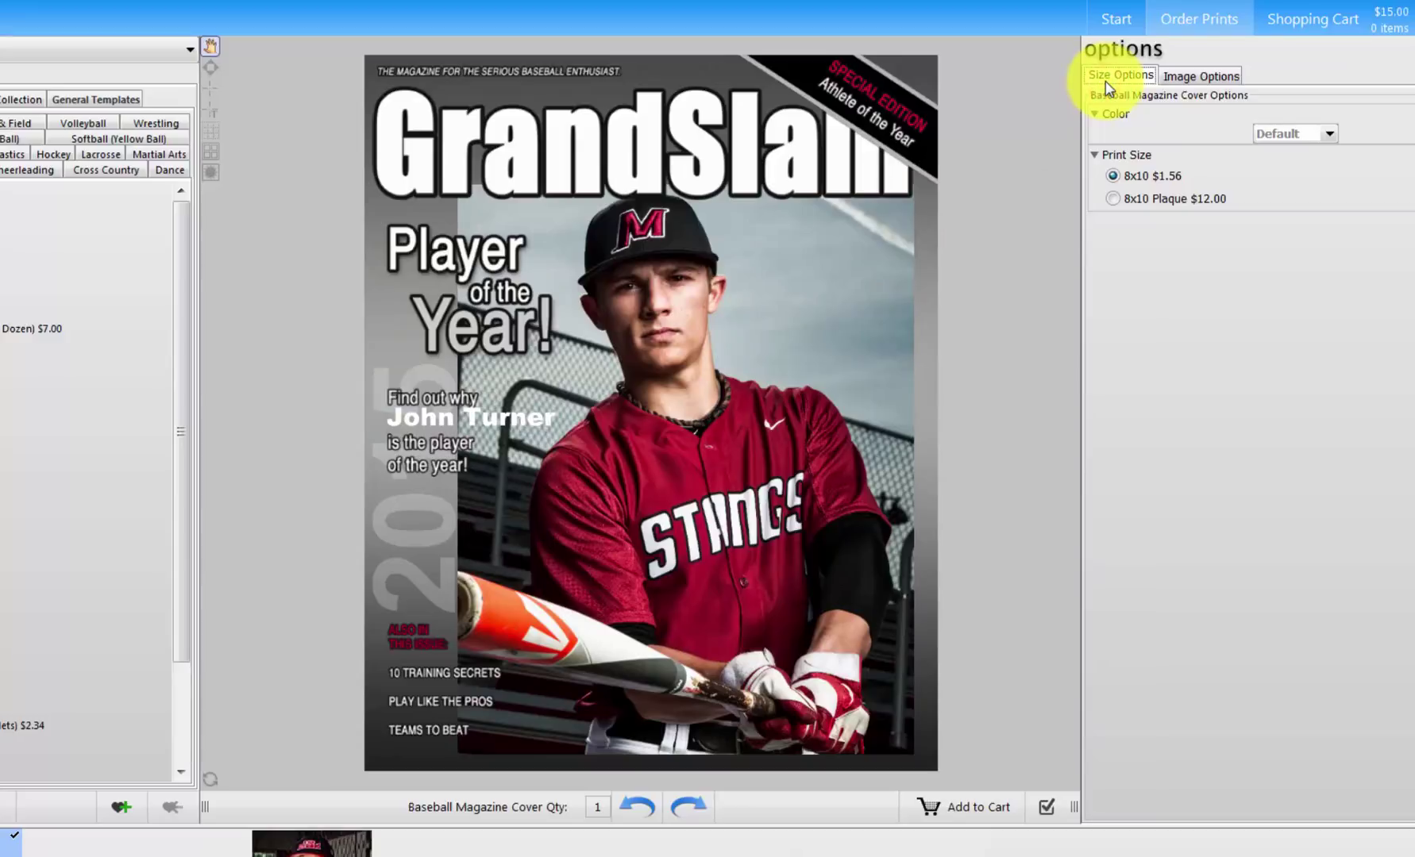
click(1329, 133)
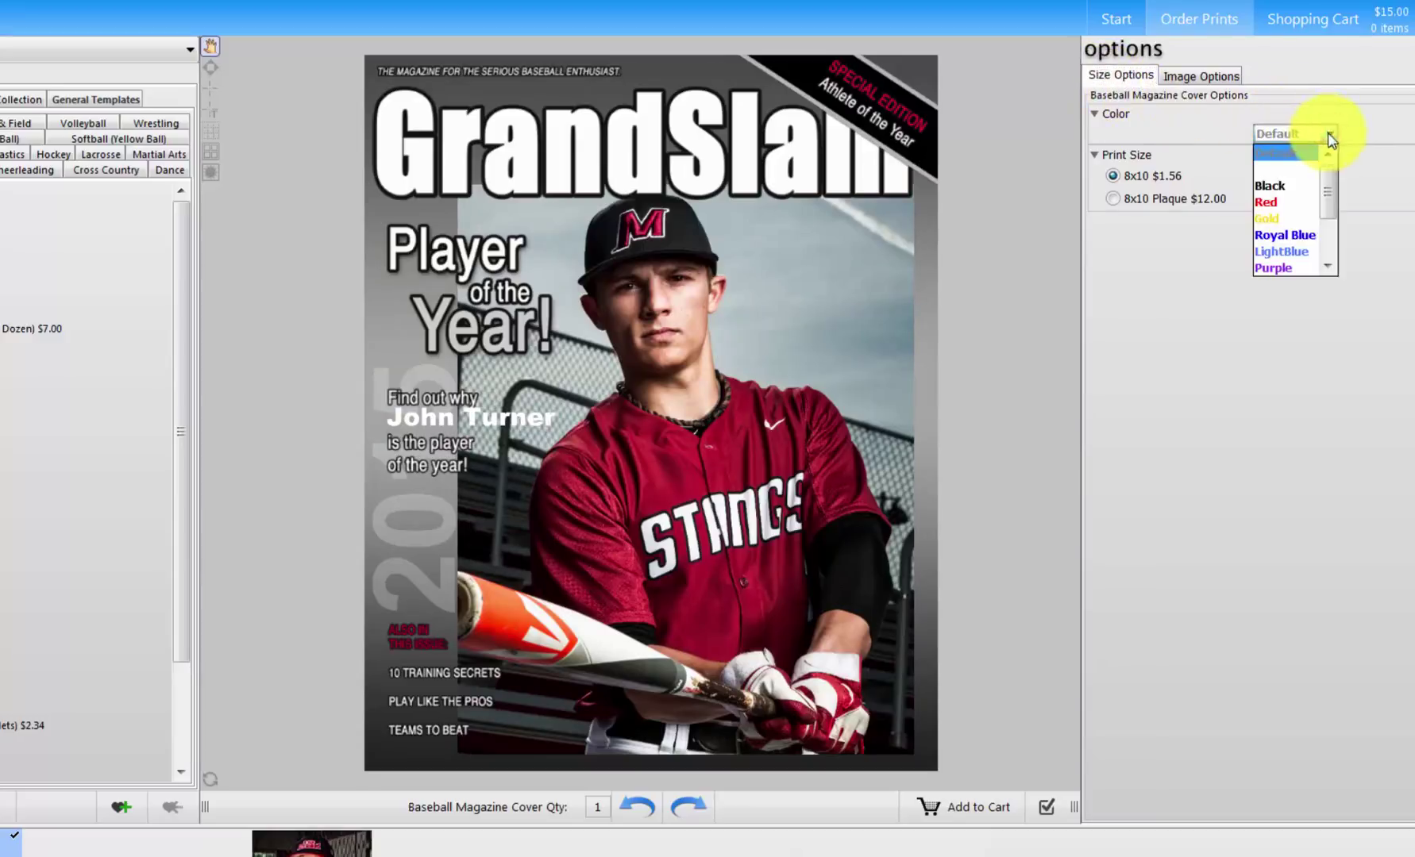
scroll(1326, 210, down, 3)
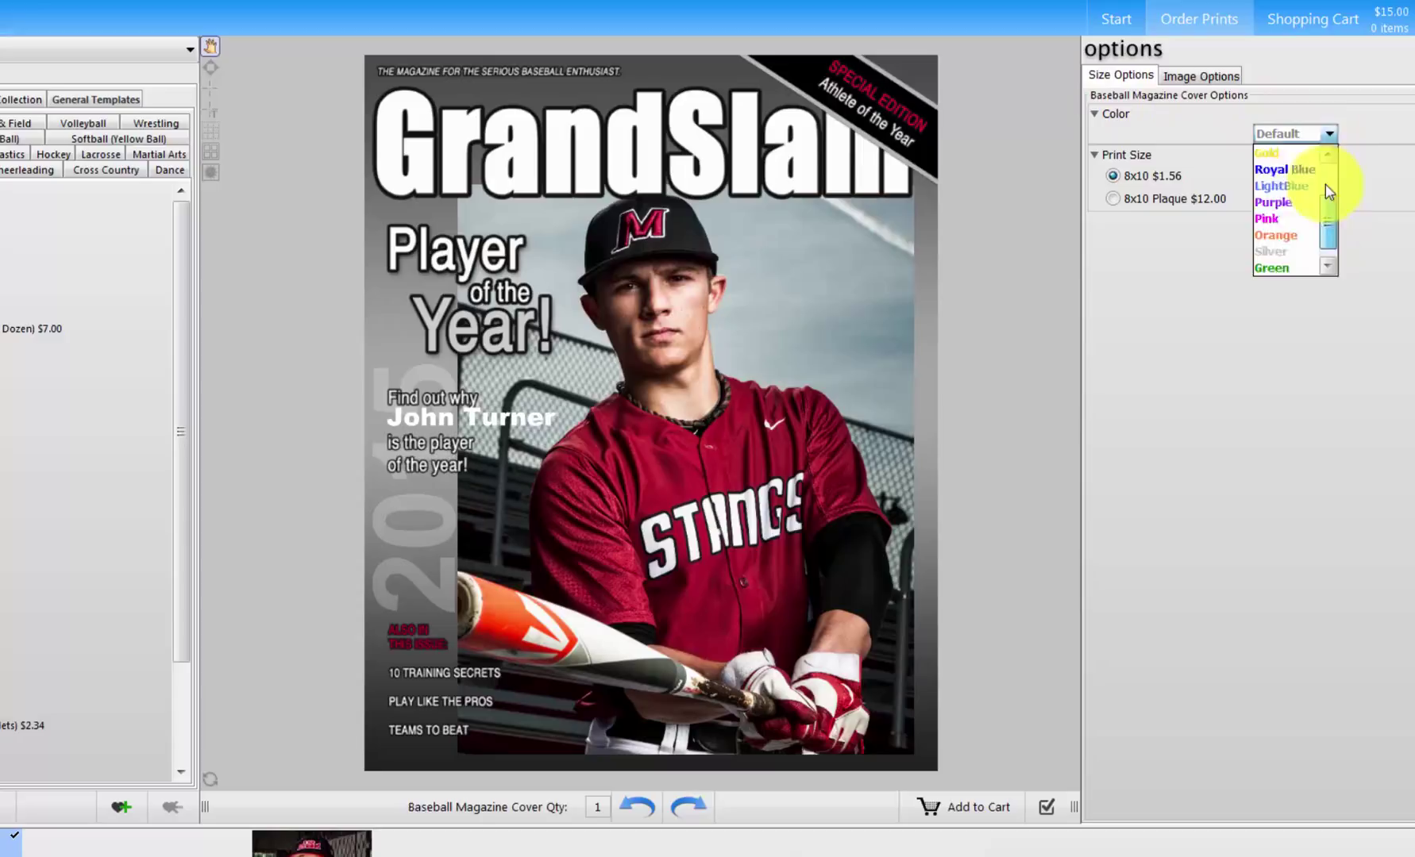
scroll(1324, 185, up, 3)
click(1281, 184)
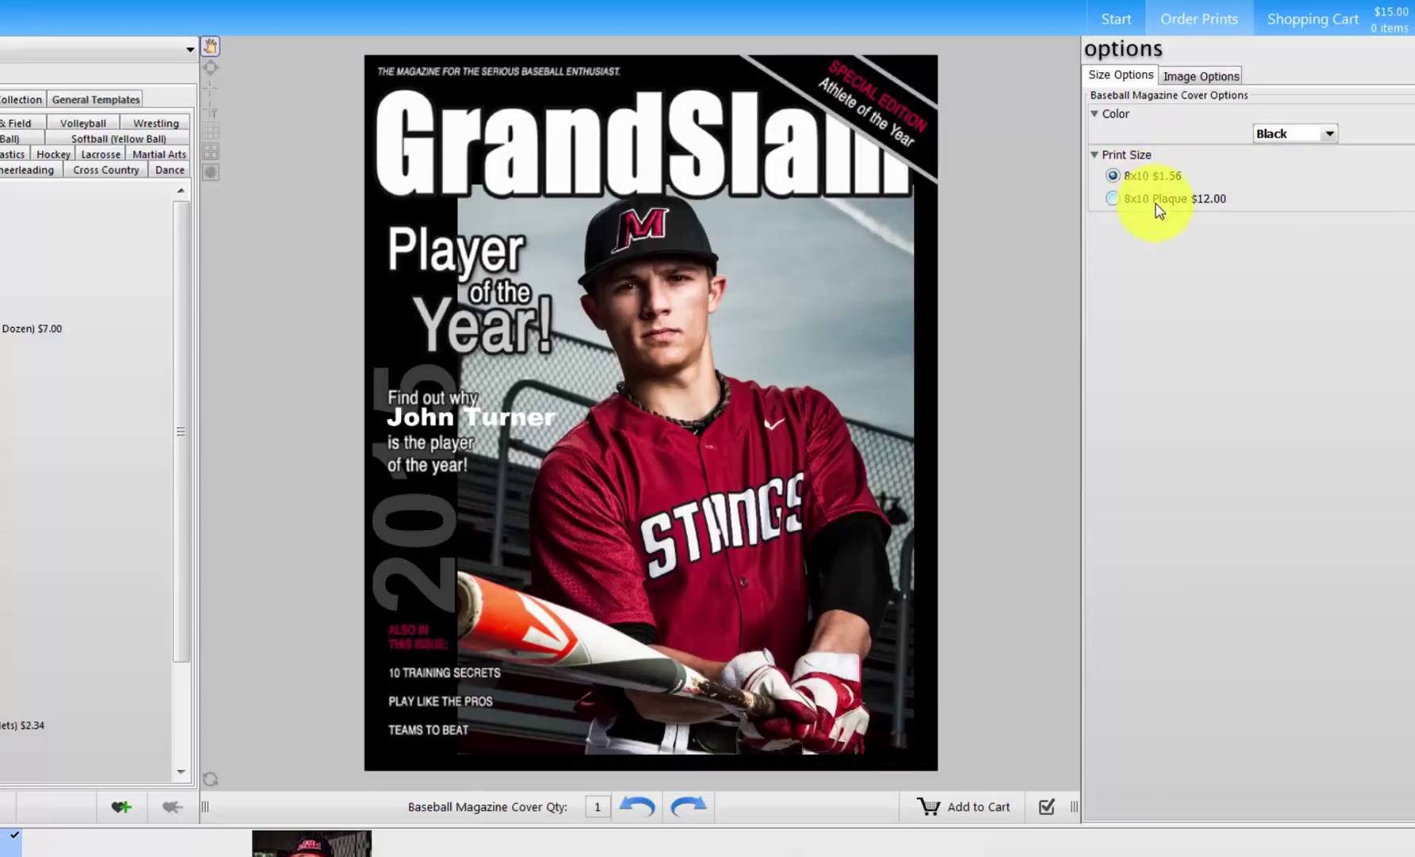
double_click(597, 807)
click(944, 808)
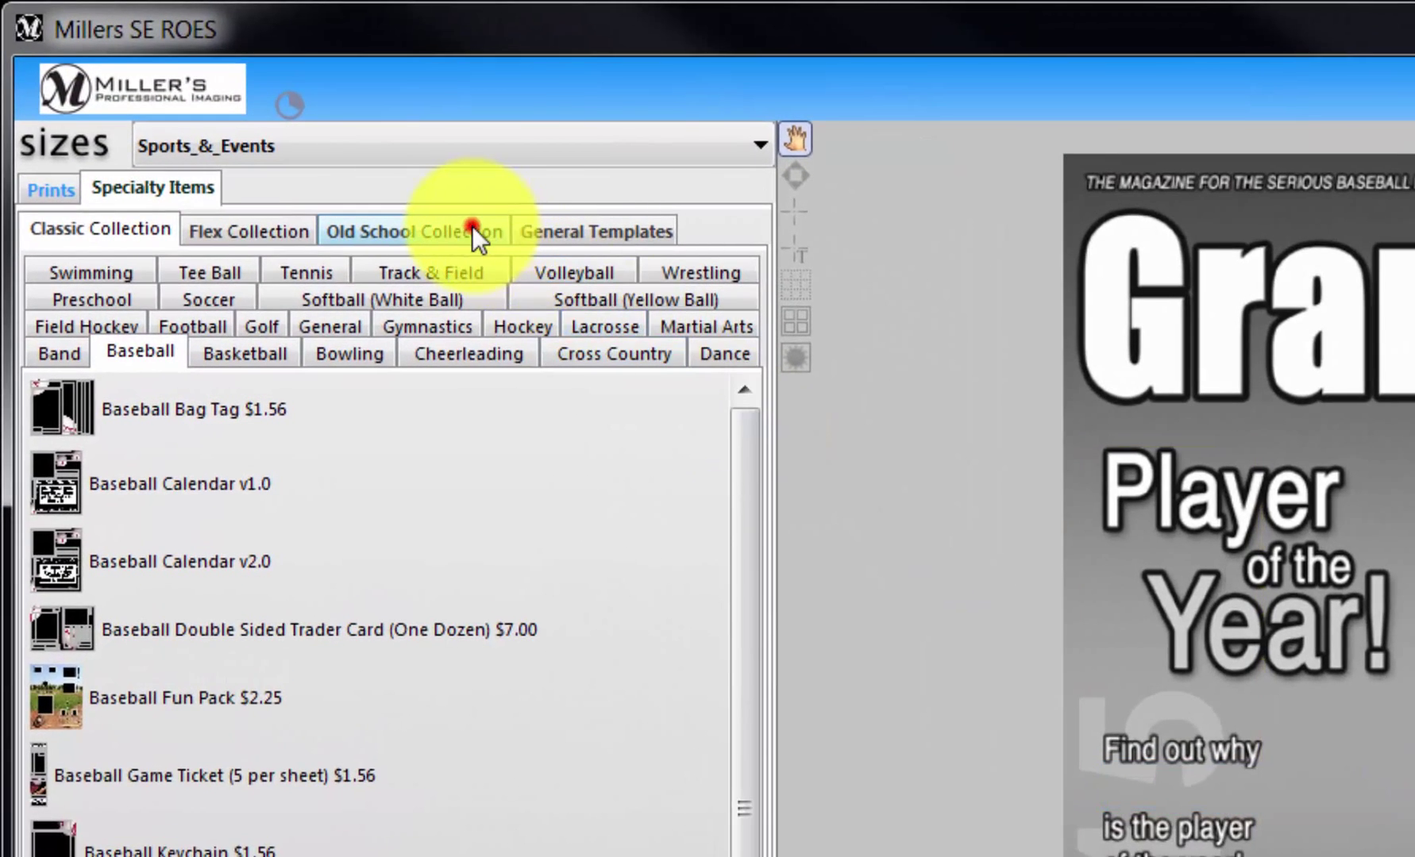
Load the Old School Baseball Double Sided Trader Card (One Dozen) template.
click(471, 226)
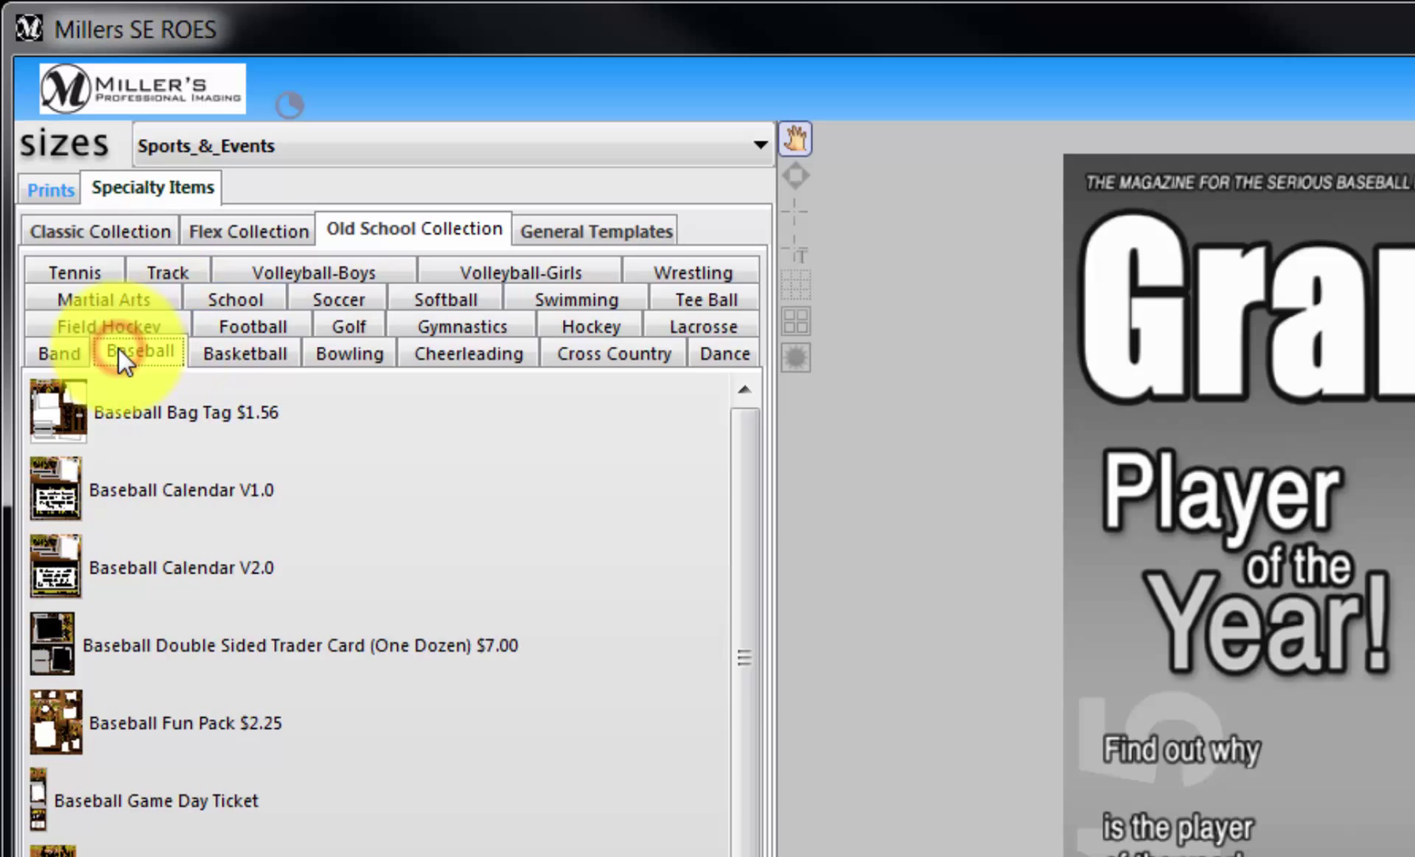
click(152, 648)
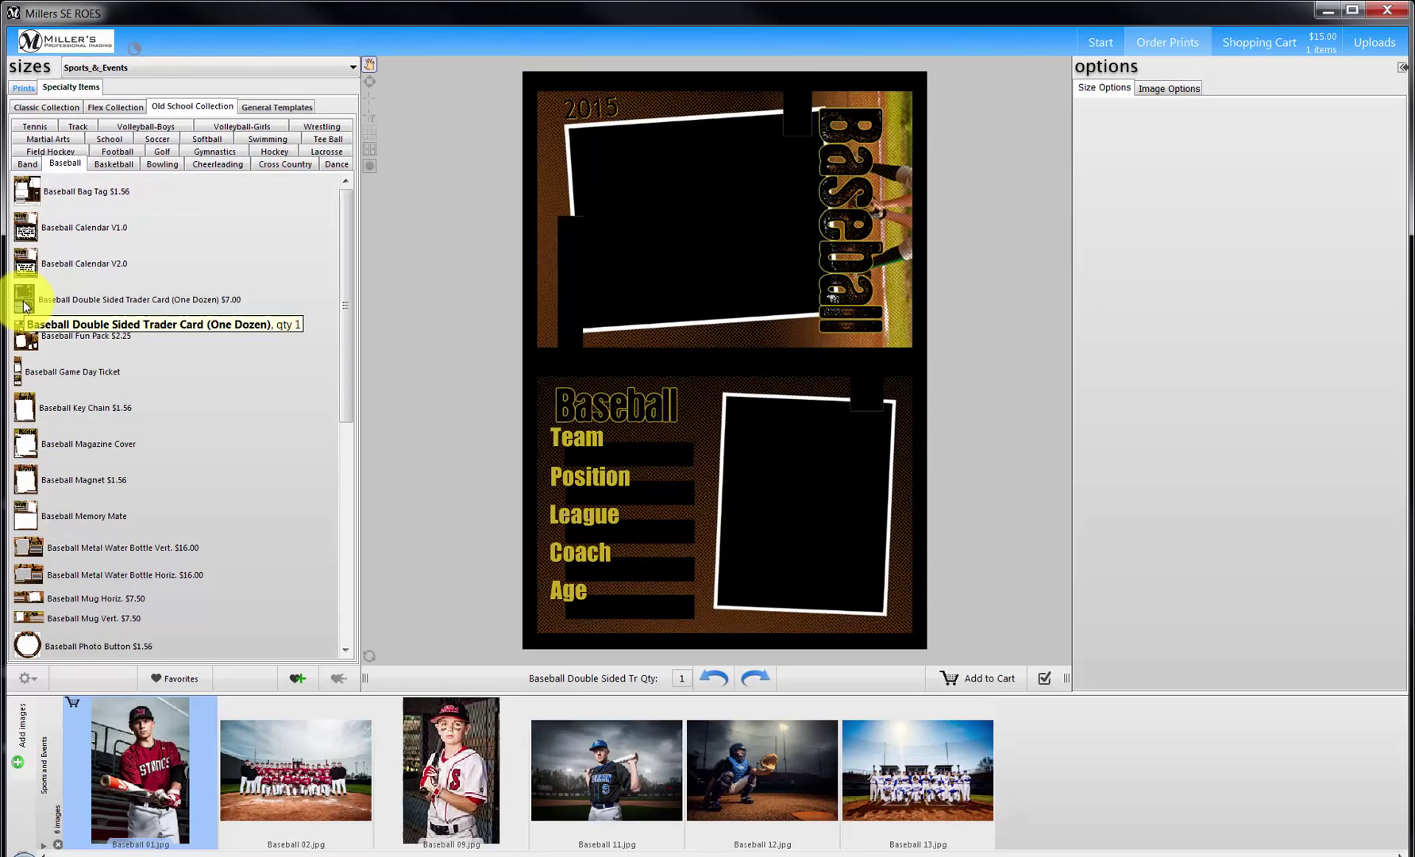
Place Baseball 11.jpg in both card photo slots, zooming the top and repositioning the bottom.
drag(597, 759, 636, 361)
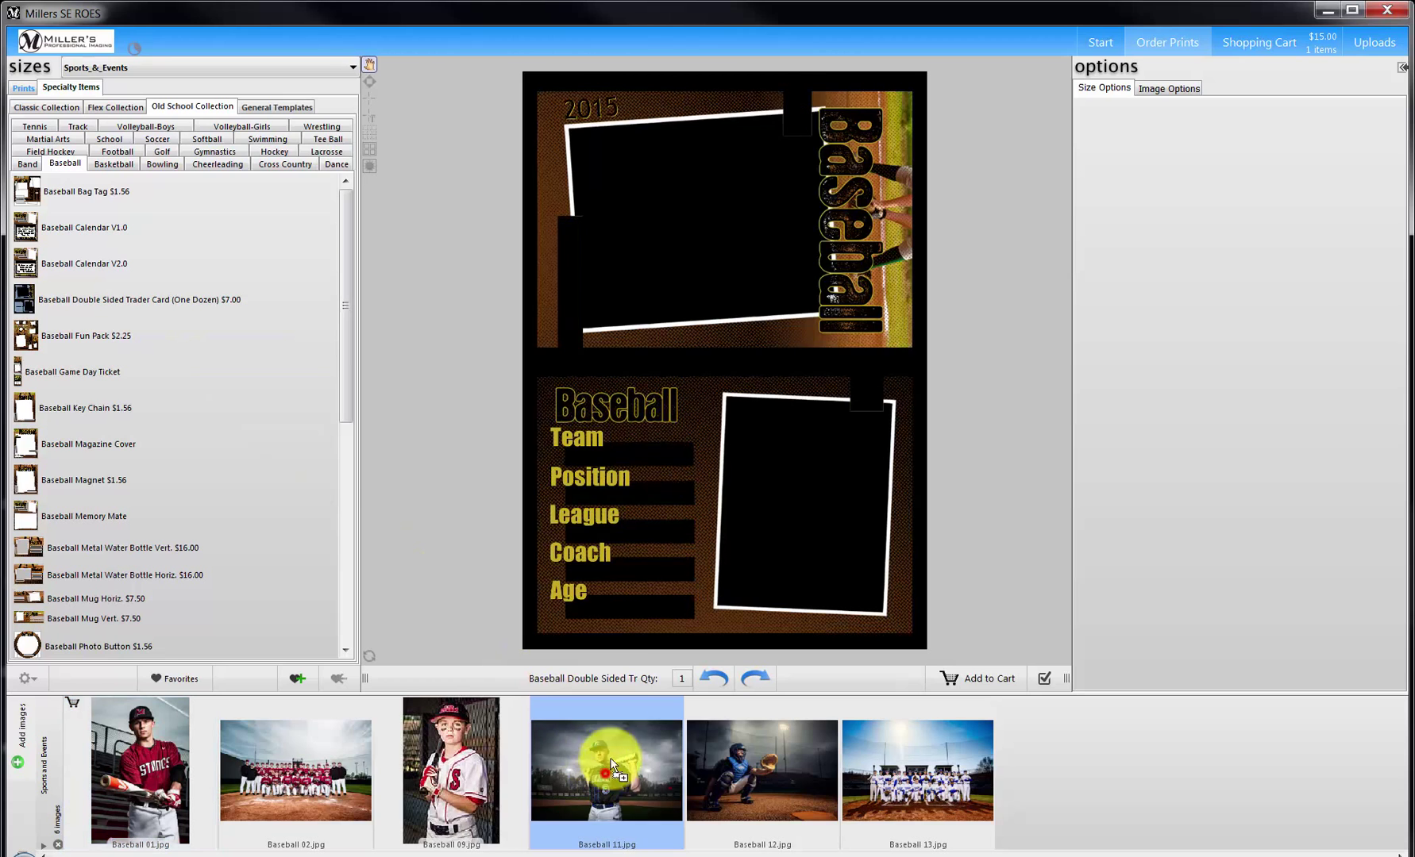
drag(666, 257, 667, 258)
drag(607, 755, 797, 501)
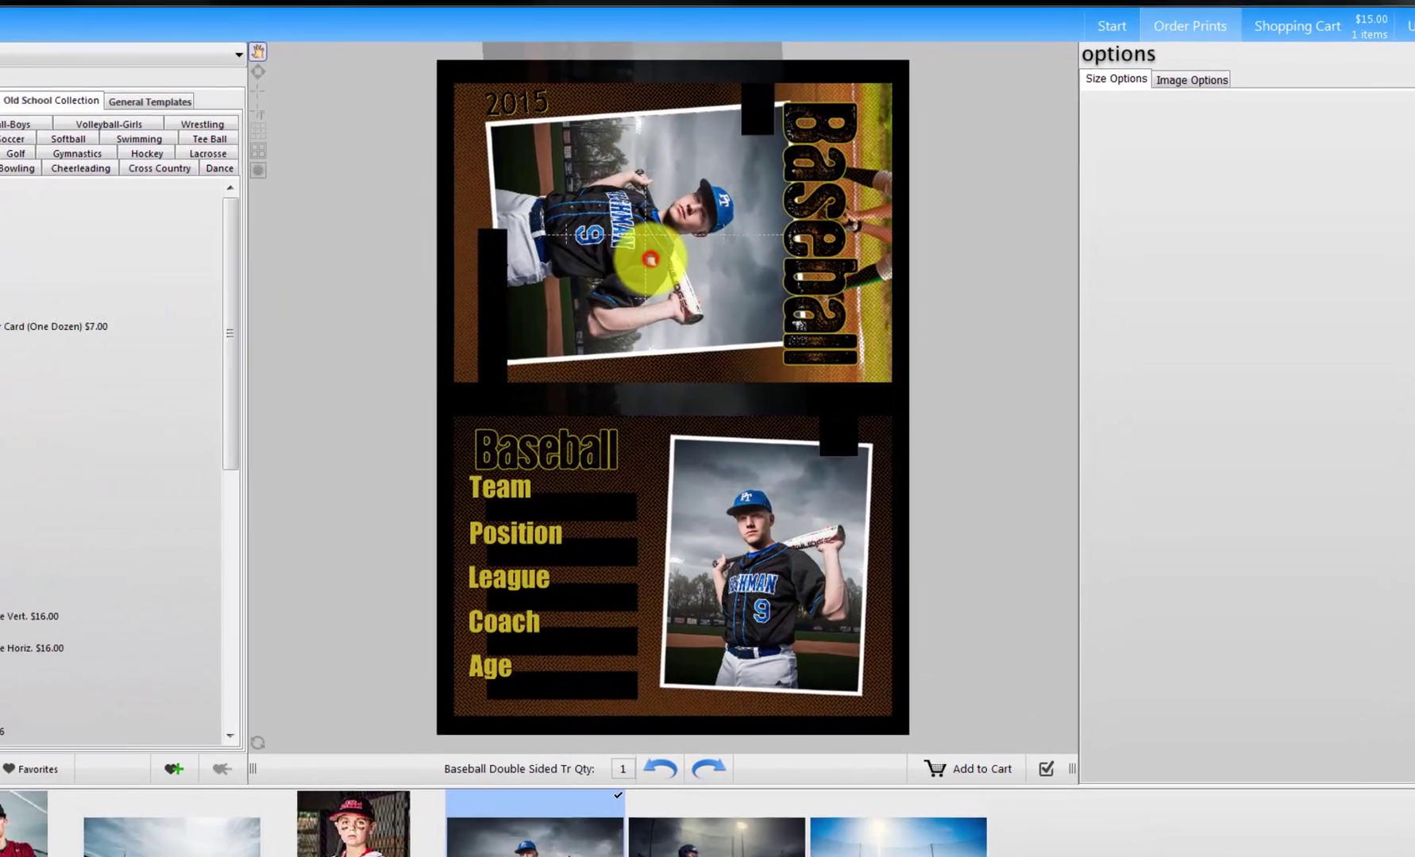
click(649, 258)
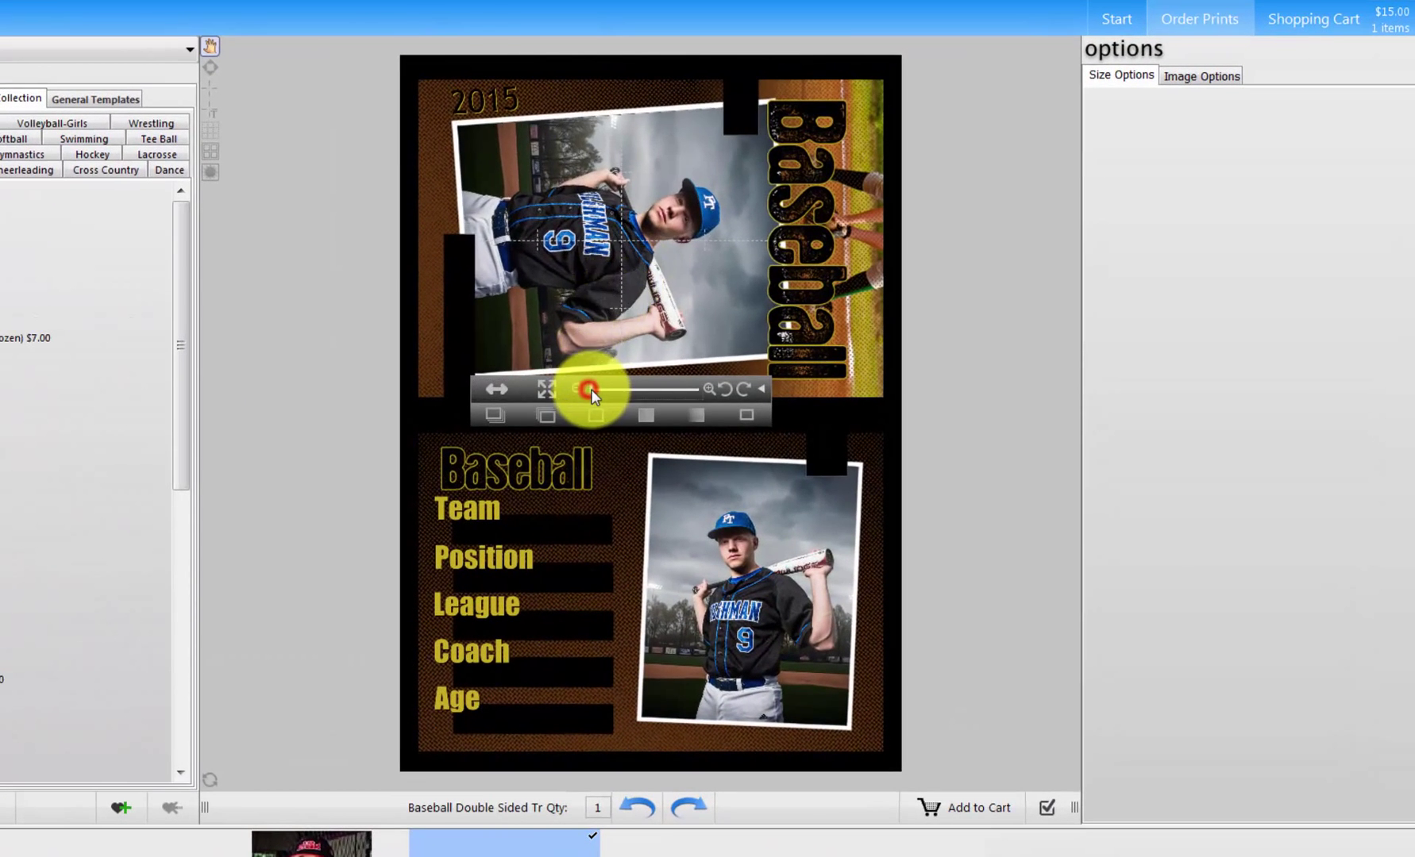
drag(591, 389, 605, 389)
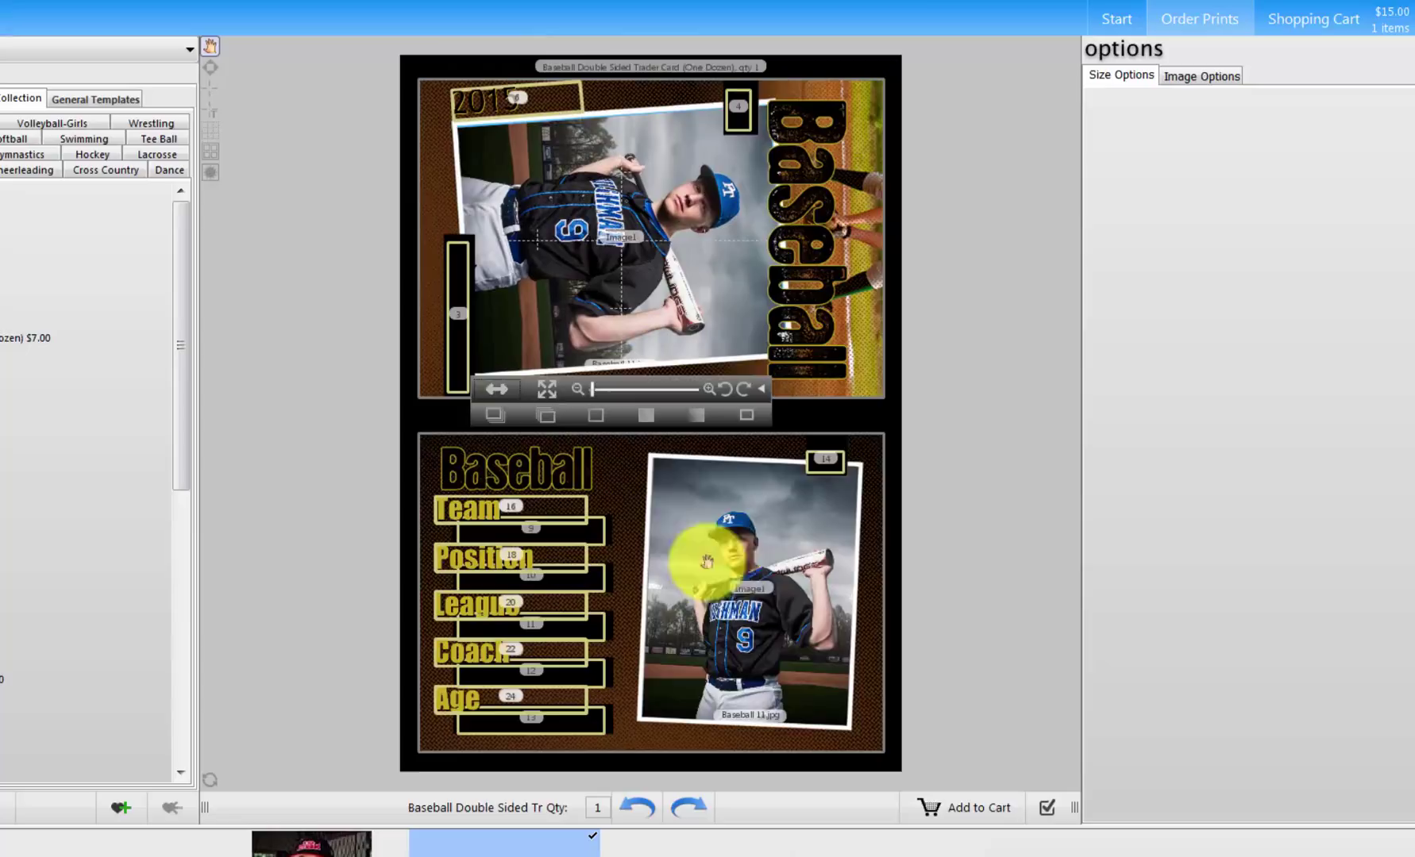
mouse_move(700, 569)
mouse_down()
mouse_move(735, 544)
mouse_move(733, 526)
mouse_up()
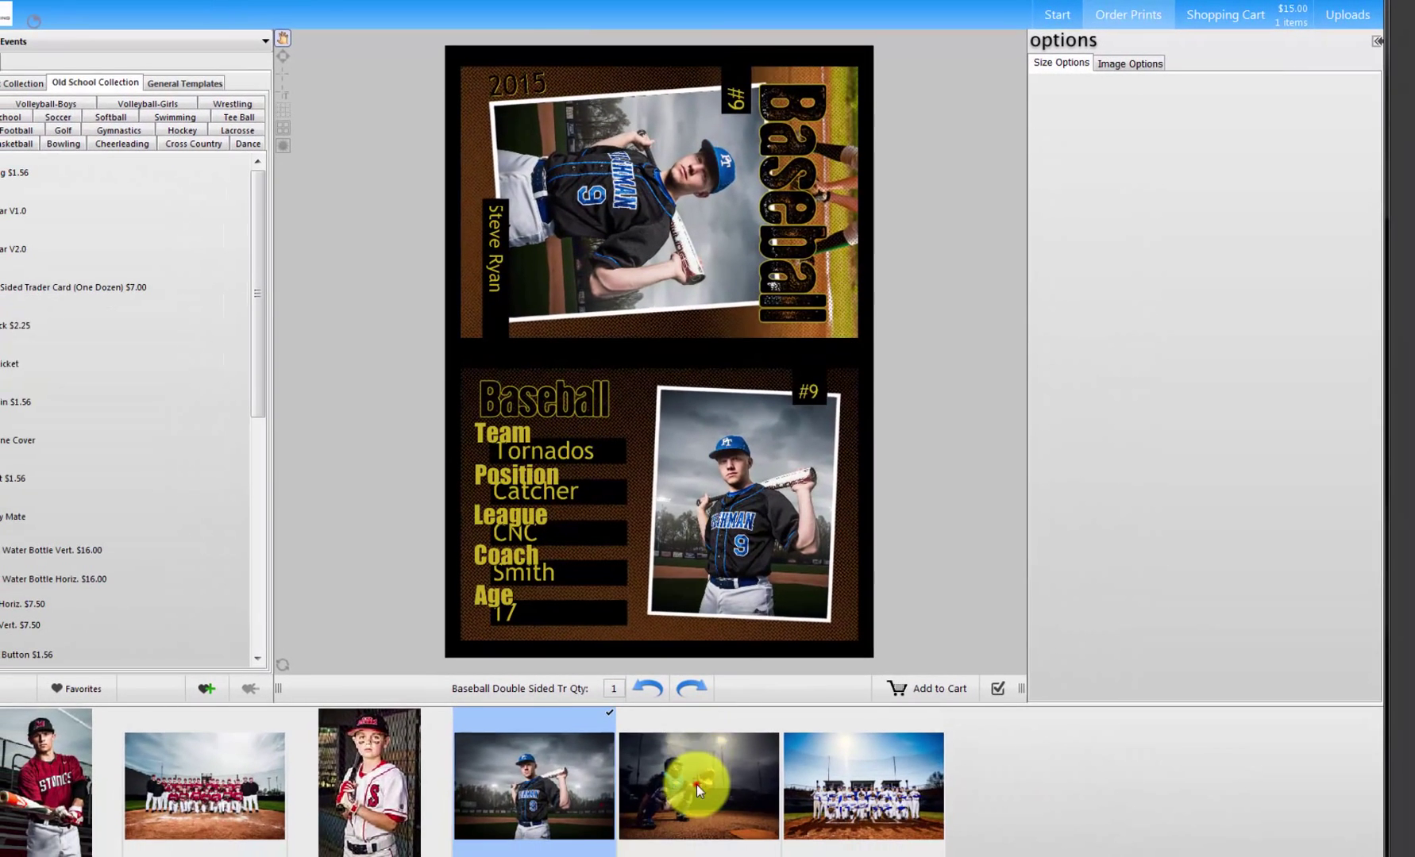
Put the Baseball 12.jpg catcher photo in the bottom slot and pan it.
drag(697, 785, 731, 609)
drag(744, 501, 795, 500)
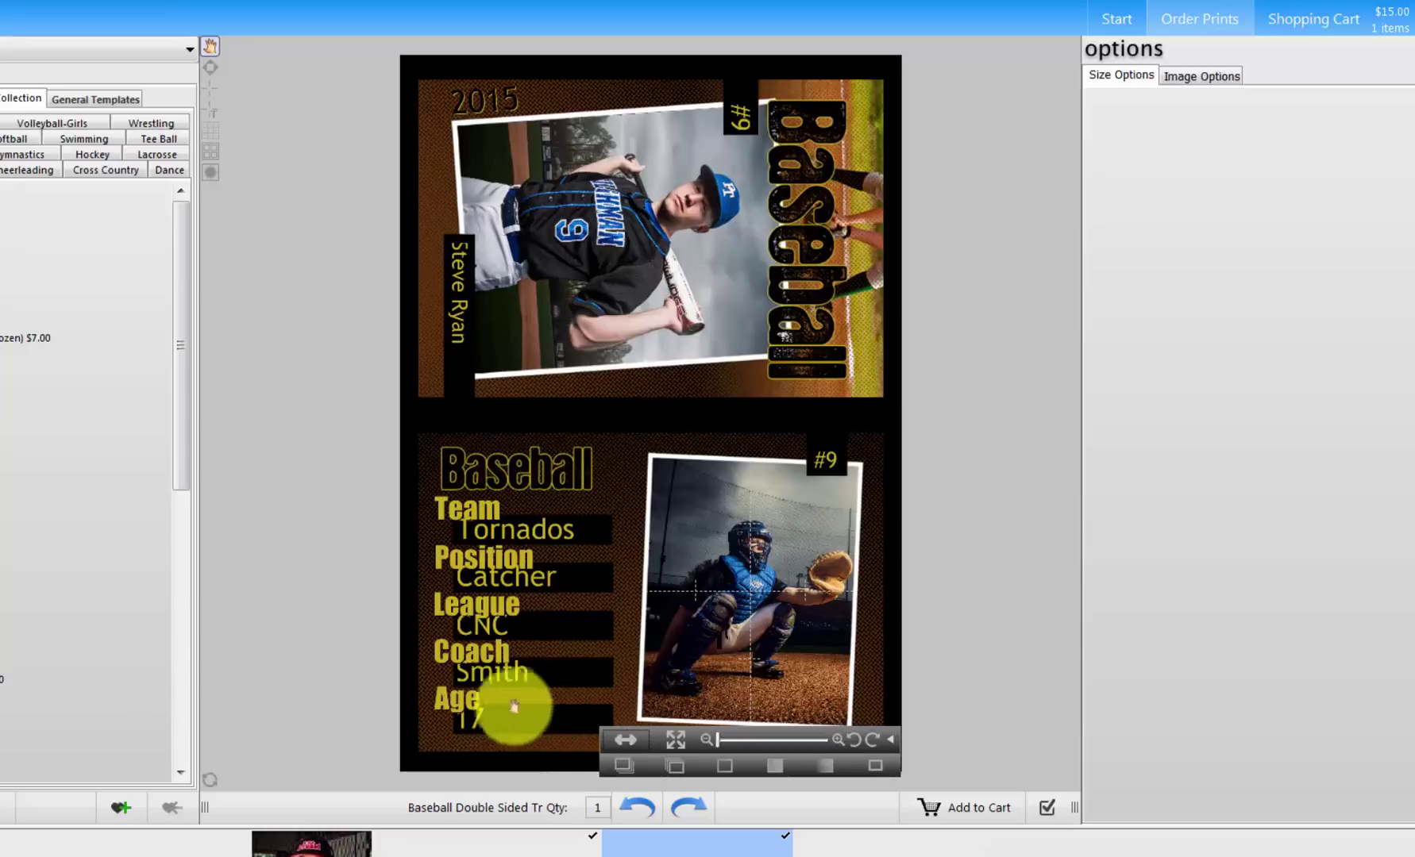
Relabel Age as 'Batting Average' and change 17 to .325.
double_click(472, 702)
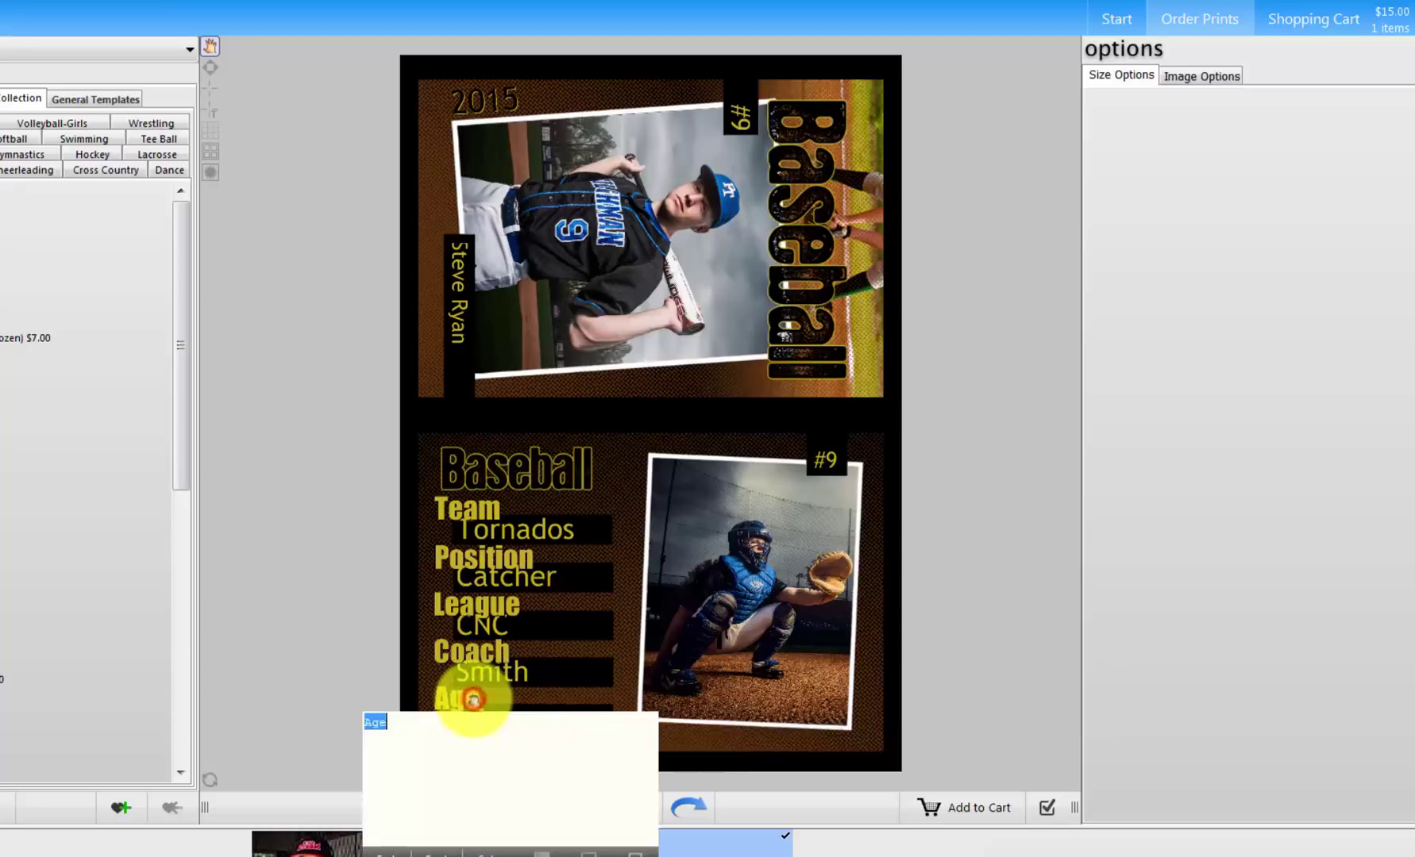
text(Batting Average)
click(388, 699)
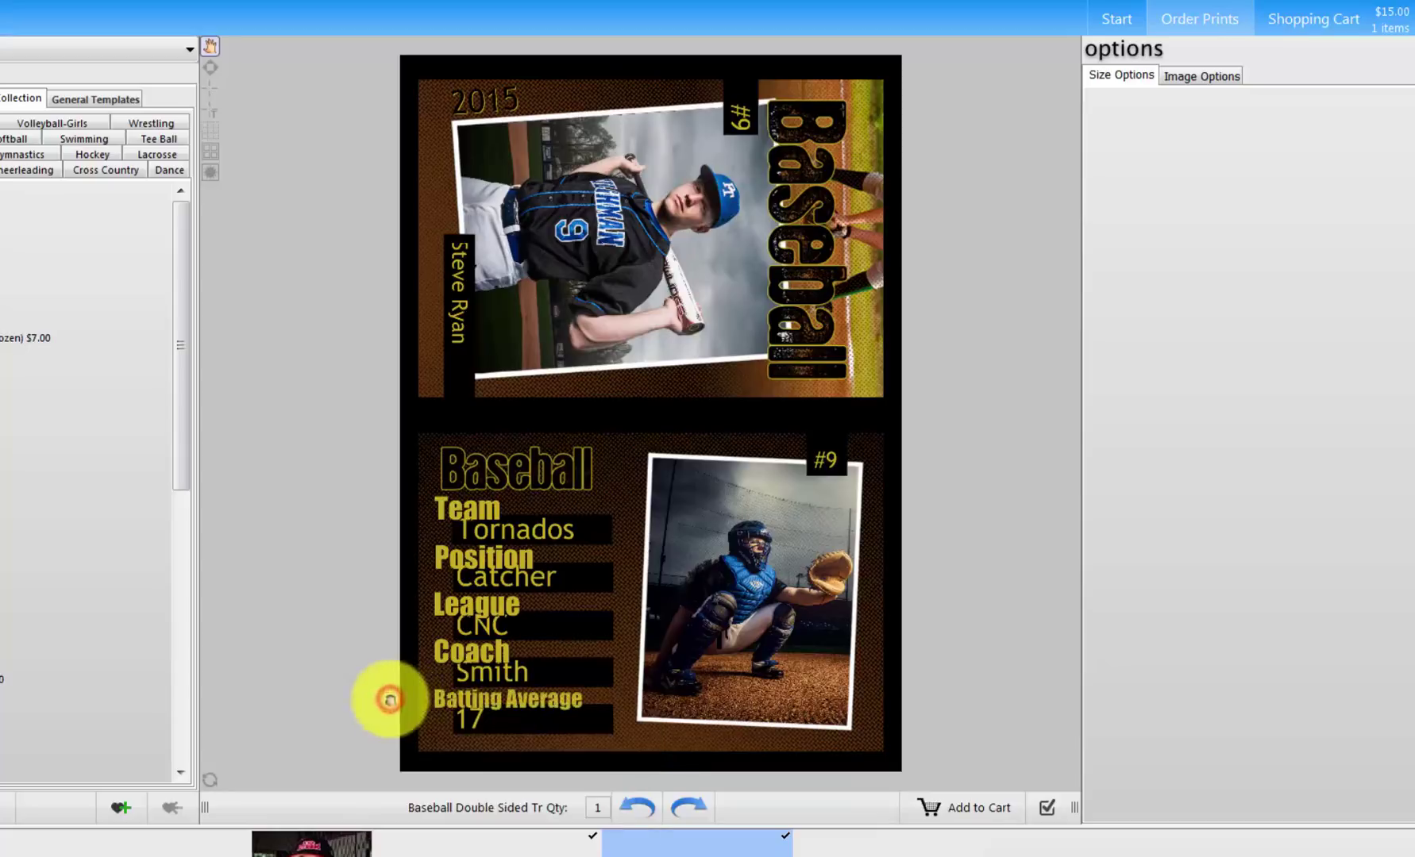
double_click(473, 718)
text(.325)
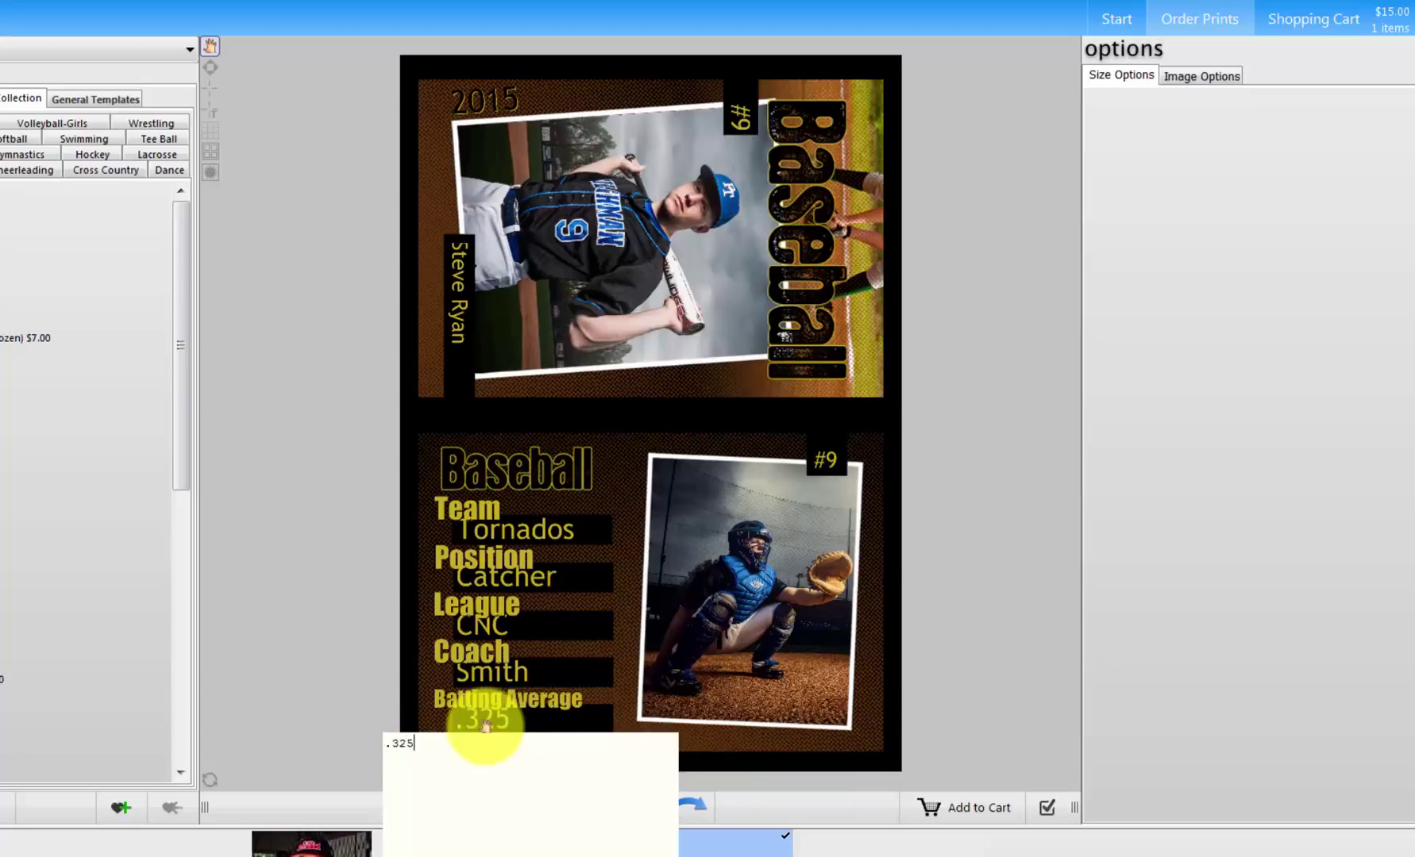
click(385, 711)
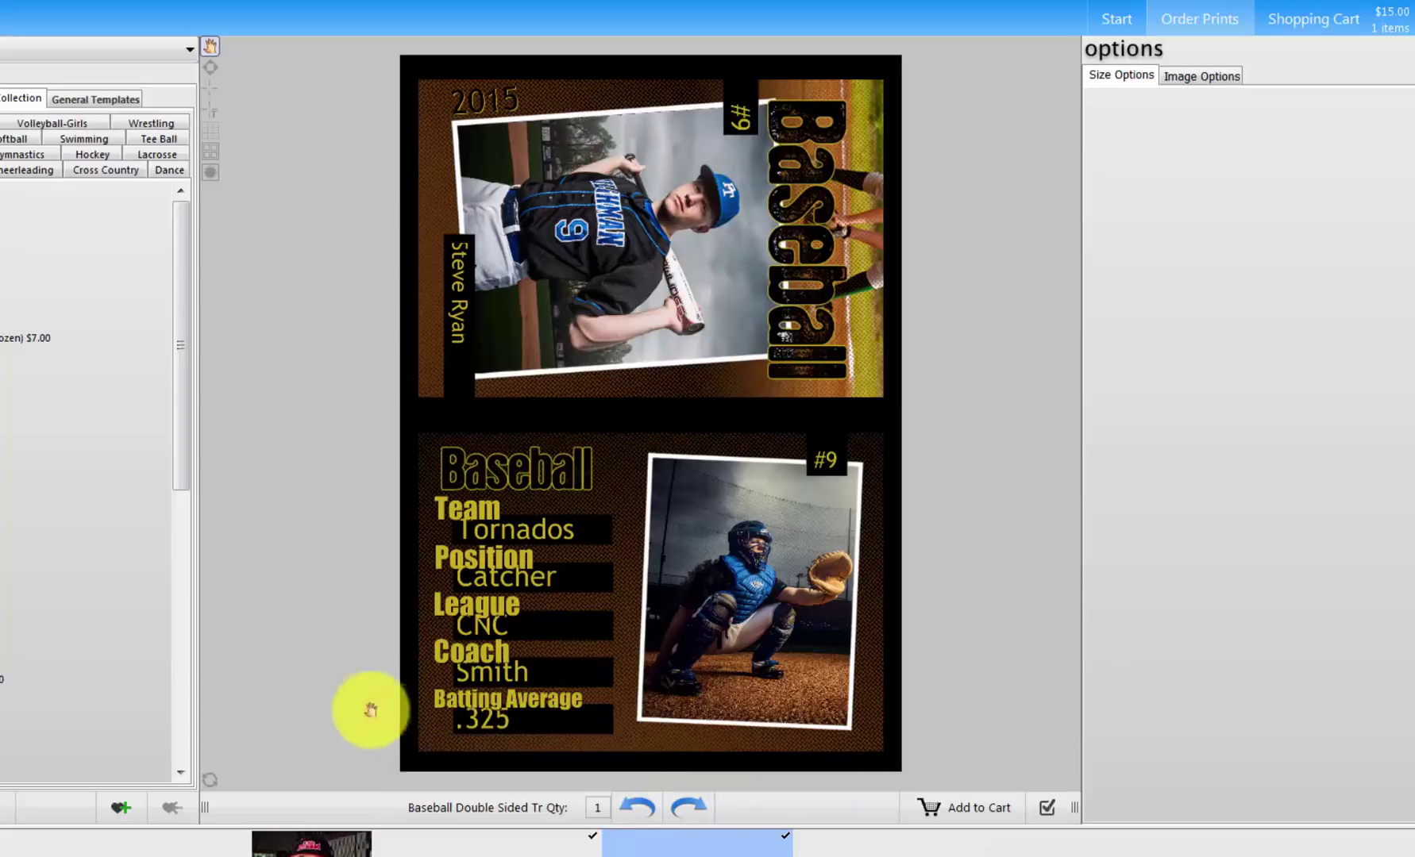
click(600, 805)
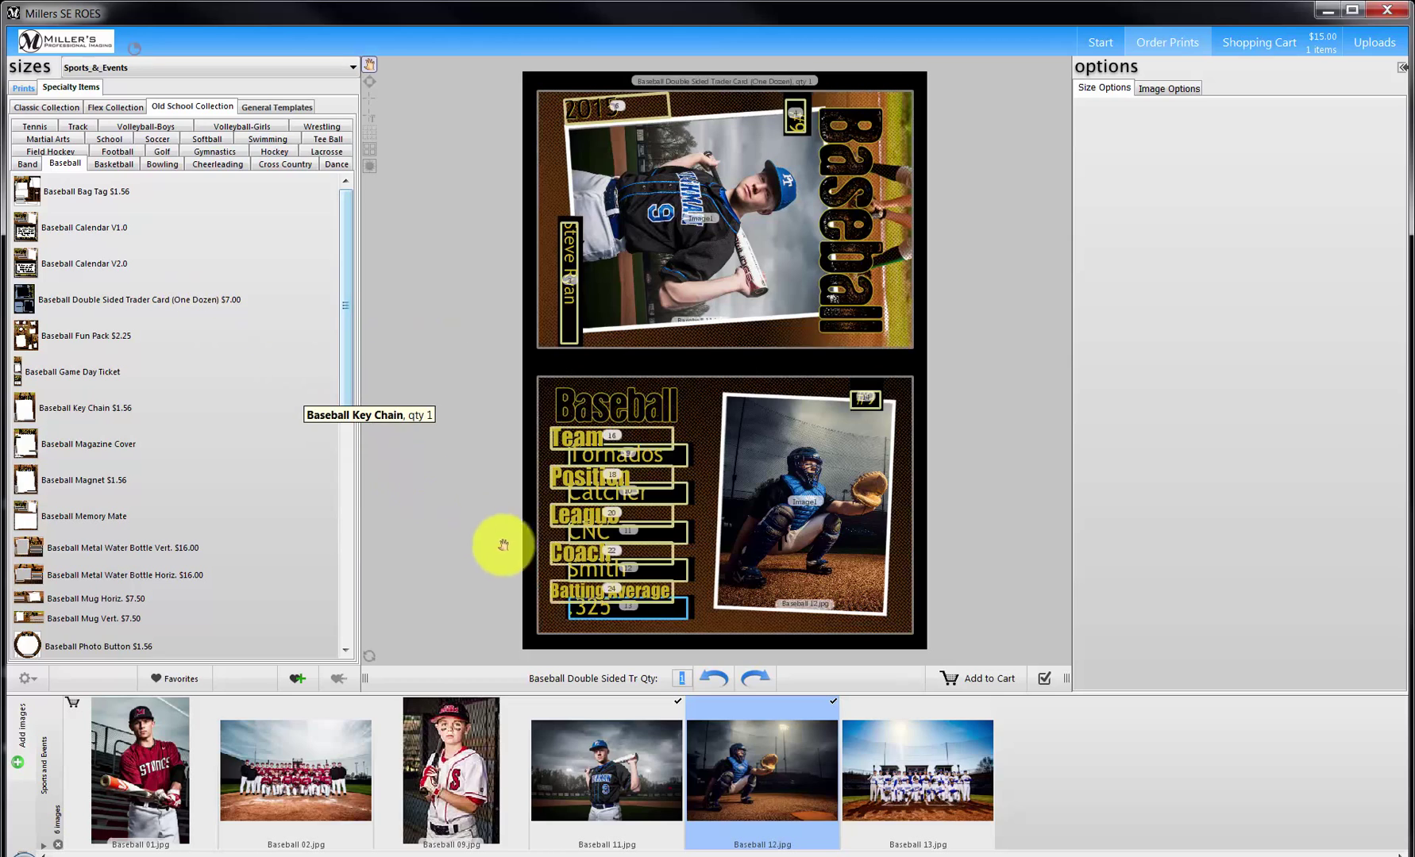
Add the Steve Ryan trader card to the cart with quantity 1.
click(685, 679)
click(976, 684)
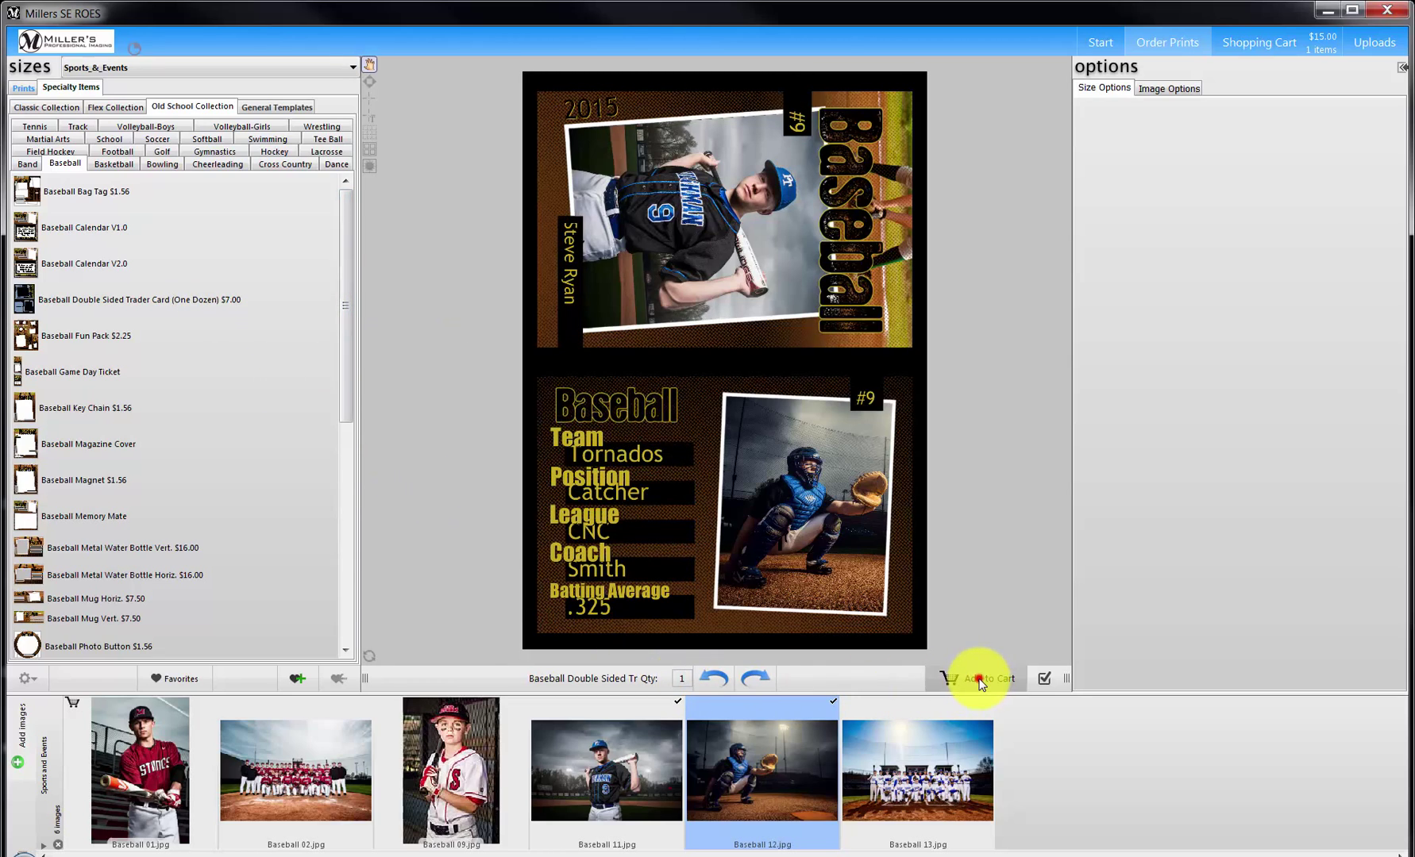